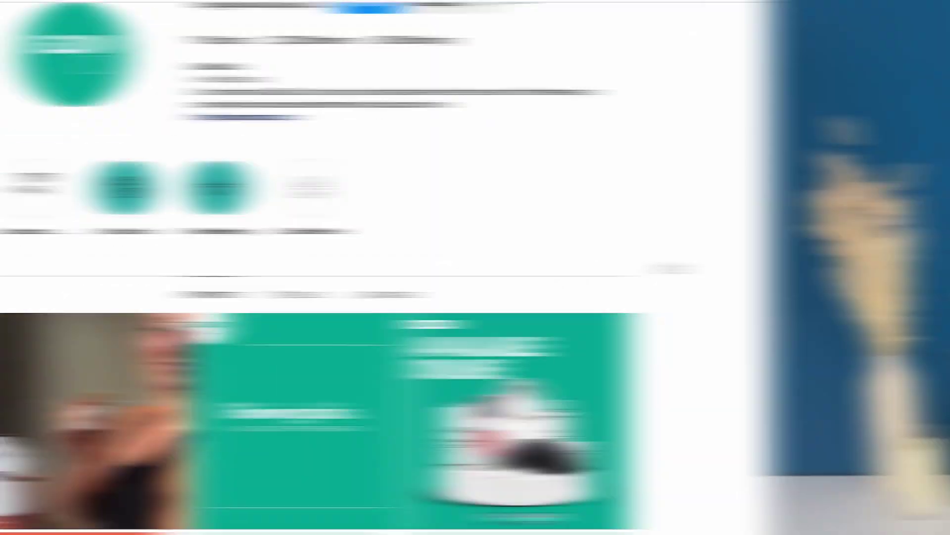
Install Minta Automated Social Videos on the Estopie store from its App Store listing
{"action": "scroll", "coordinate": [851, 268], "scroll_direction": "down", "scroll_amount": 3}
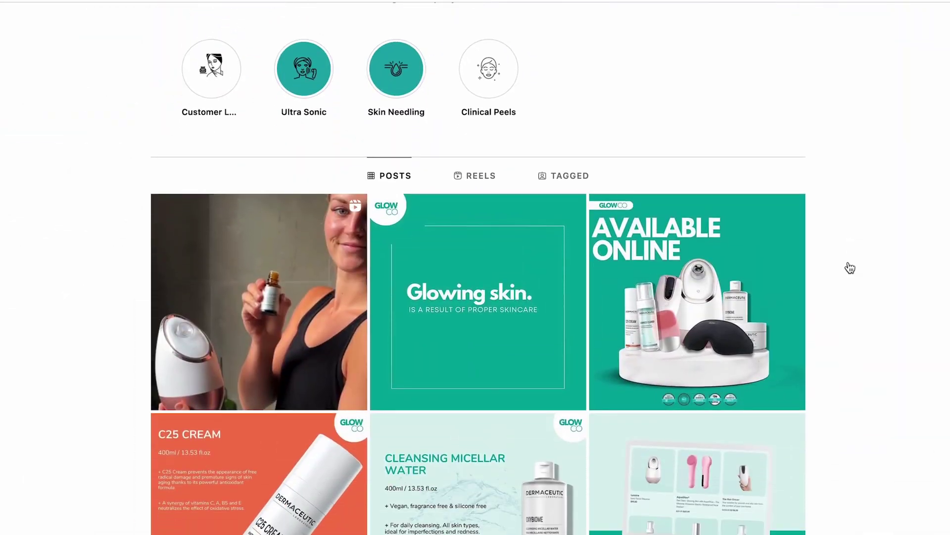
{"action": "scroll", "coordinate": [850, 268], "scroll_direction": "down", "scroll_amount": 10}
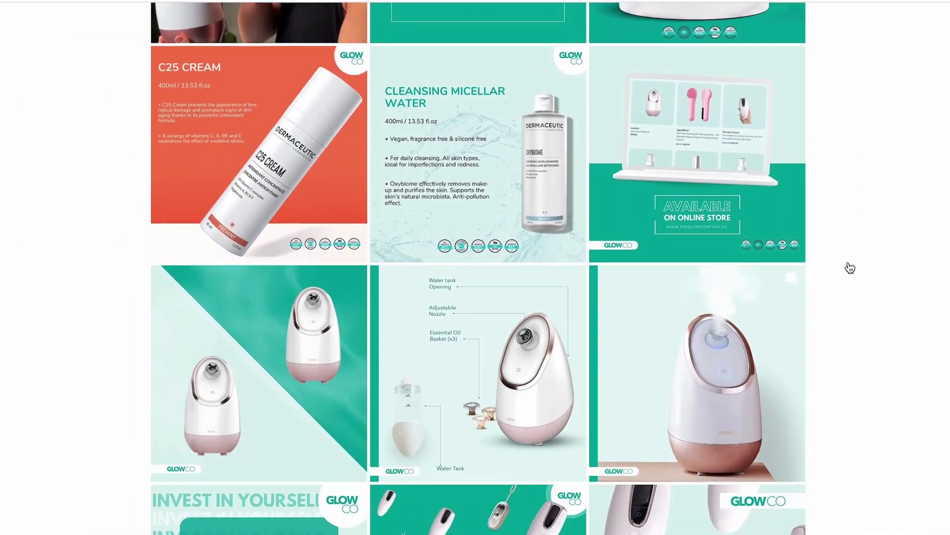
{"action": "scroll", "coordinate": [850, 268], "scroll_direction": "down", "scroll_amount": 6}
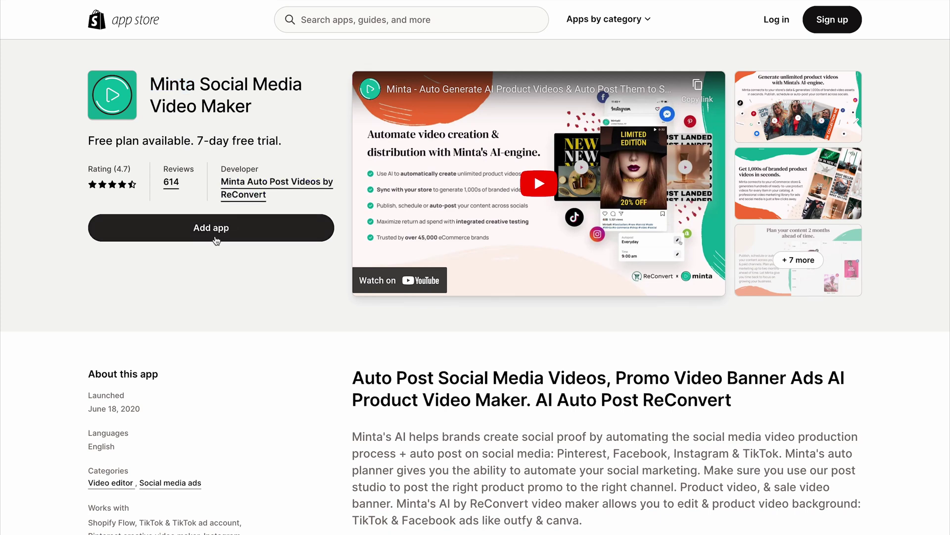
{"action": "left_click", "coordinate": [216, 240]}
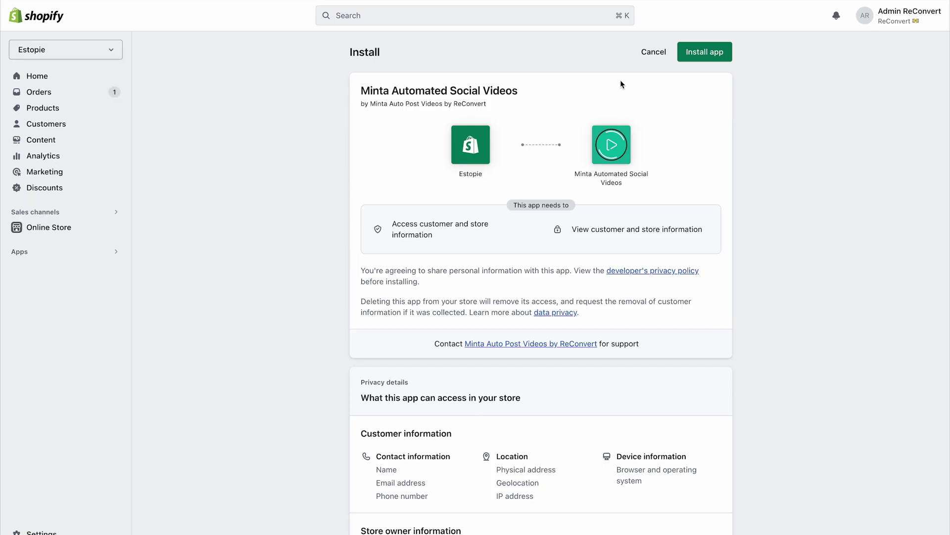
{"action": "left_click", "coordinate": [715, 56]}
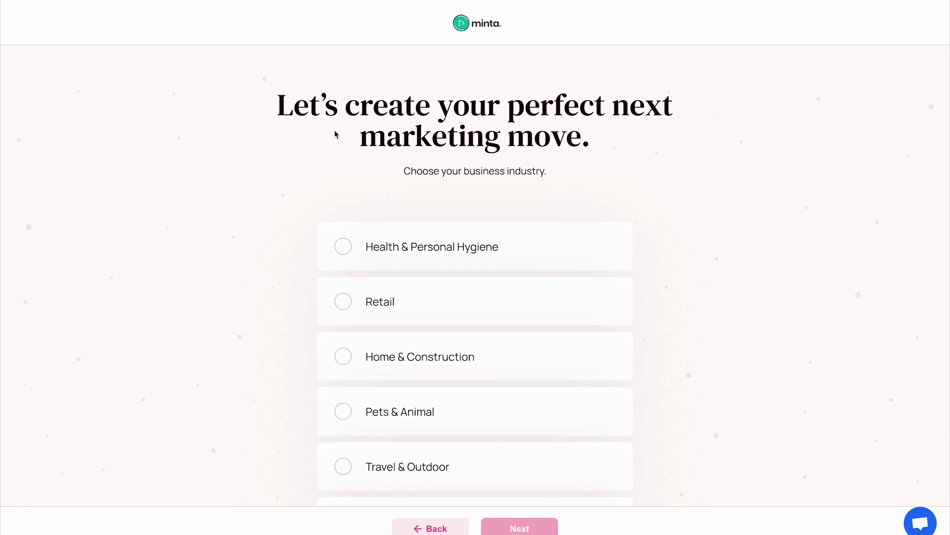
Set the business industry to Home & Construction with Home Decor as the product type
{"action": "scroll", "coordinate": [391, 365], "scroll_direction": "down", "scroll_amount": 4}
{"action": "left_click", "coordinate": [390, 364]}
{"action": "left_click", "coordinate": [512, 520]}
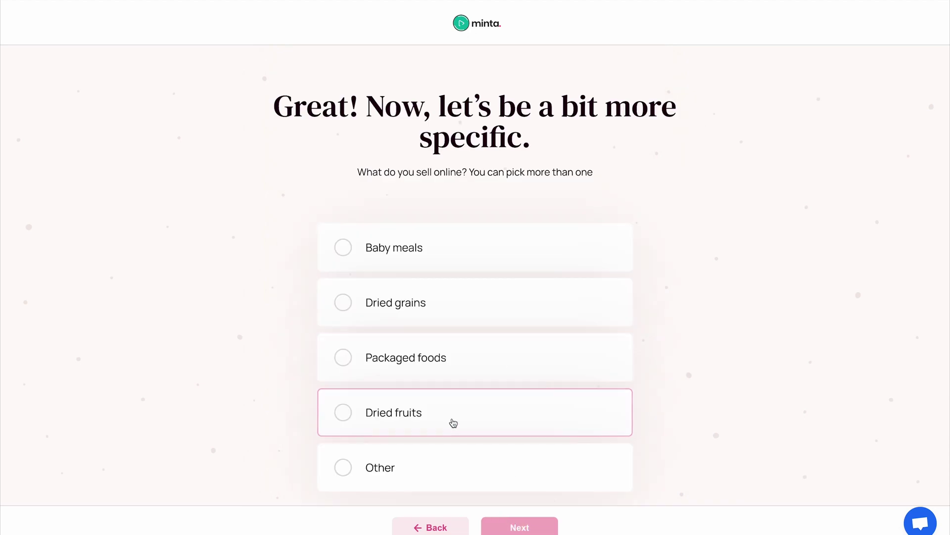
{"action": "left_click", "coordinate": [430, 526]}
{"action": "left_click", "coordinate": [419, 371]}
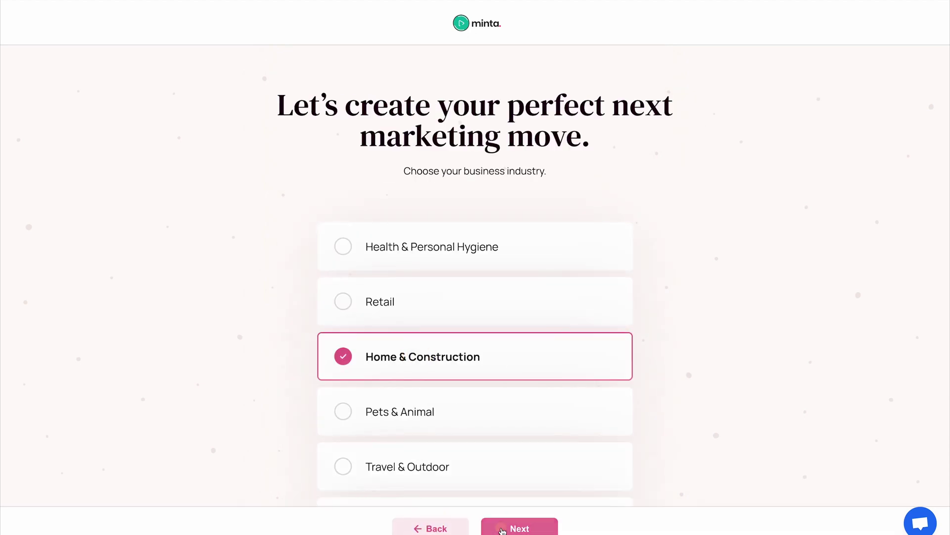
{"action": "left_click", "coordinate": [520, 527]}
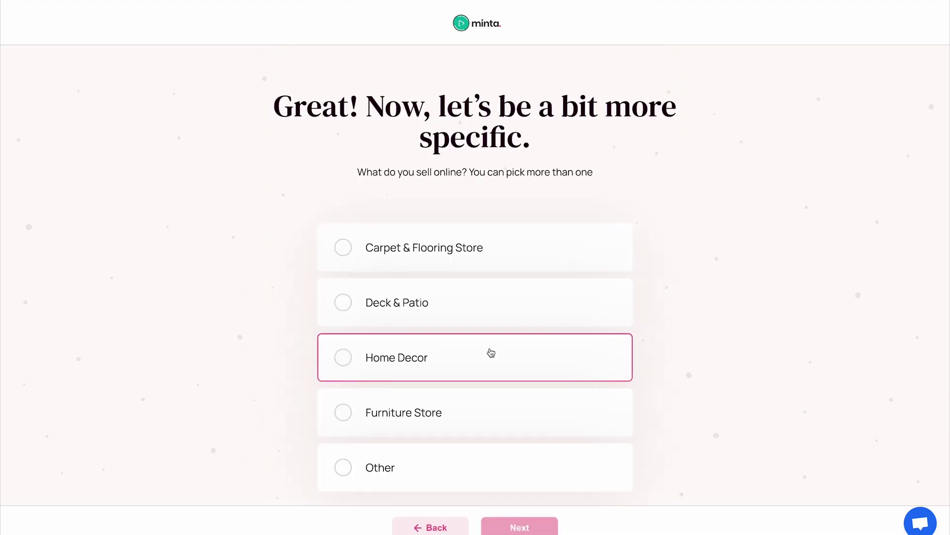
{"action": "left_click", "coordinate": [464, 377]}
{"action": "left_click", "coordinate": [520, 526]}
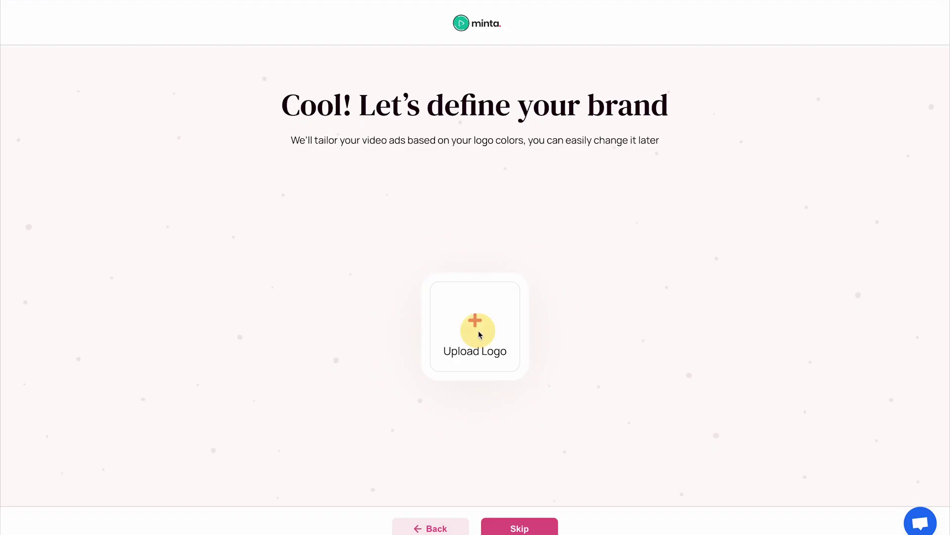
Upload Minta logo.png as the brand logo and pick the brown-and-salmon colour palette
{"action": "left_click", "coordinate": [477, 331]}
{"action": "double_click", "coordinate": [208, 236]}
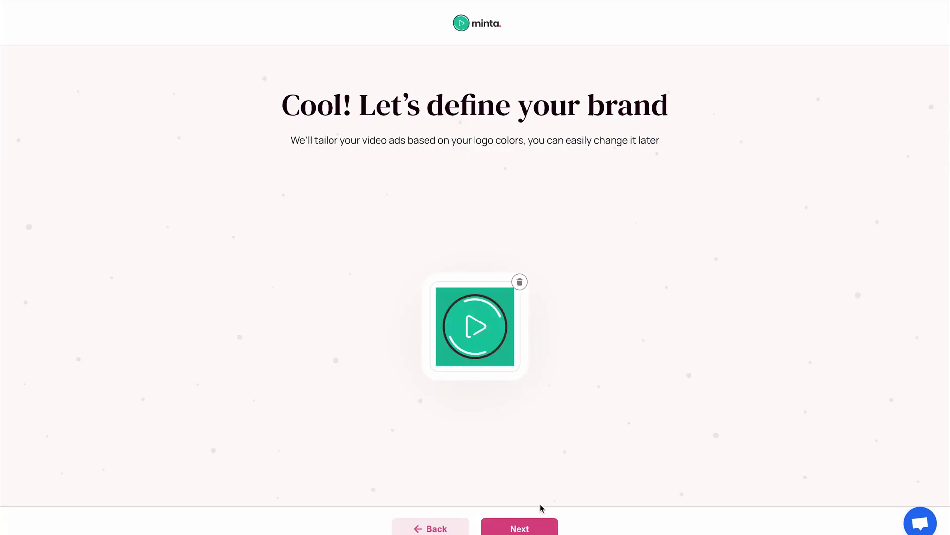
{"action": "left_click", "coordinate": [526, 529]}
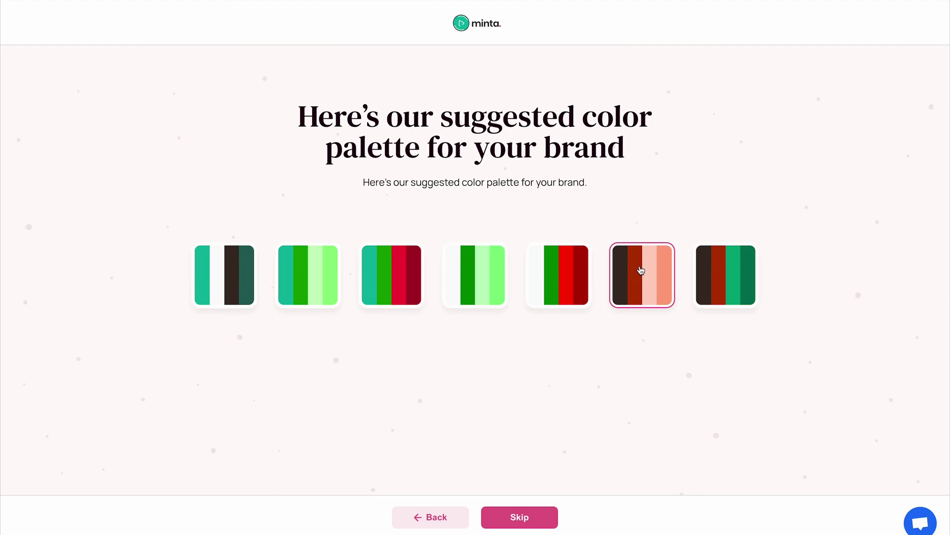
{"action": "left_click", "coordinate": [640, 270]}
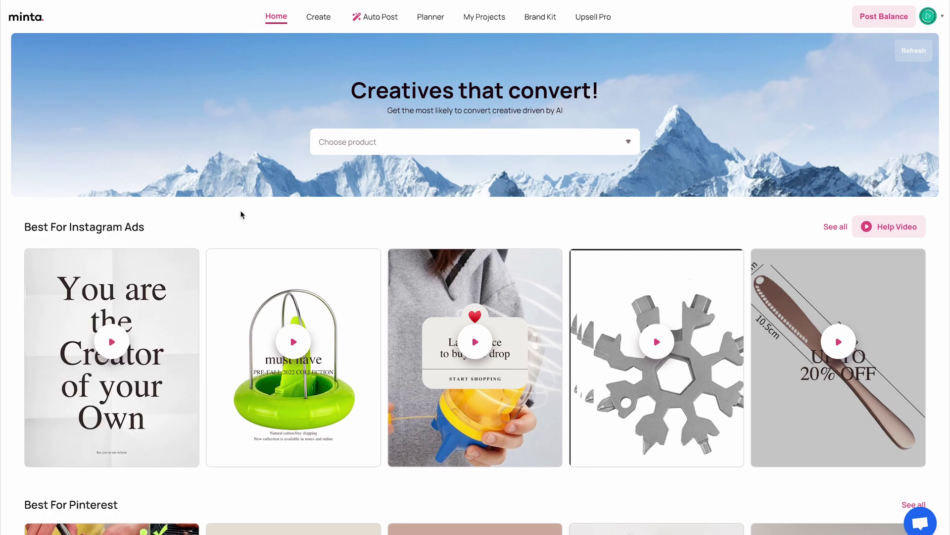
{"action": "scroll", "coordinate": [241, 212], "scroll_direction": "down", "scroll_amount": 5}
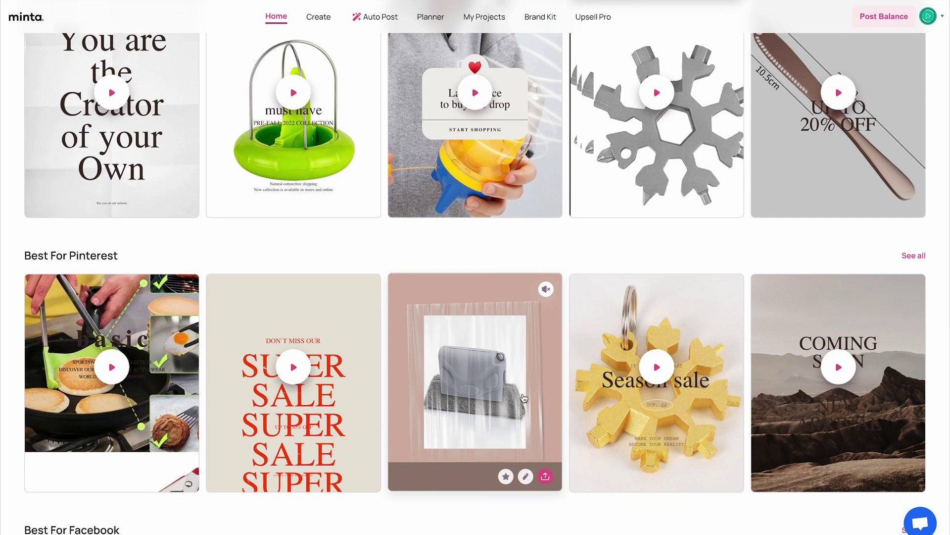
{"action": "scroll", "coordinate": [2, 225], "scroll_direction": "down", "scroll_amount": 8}
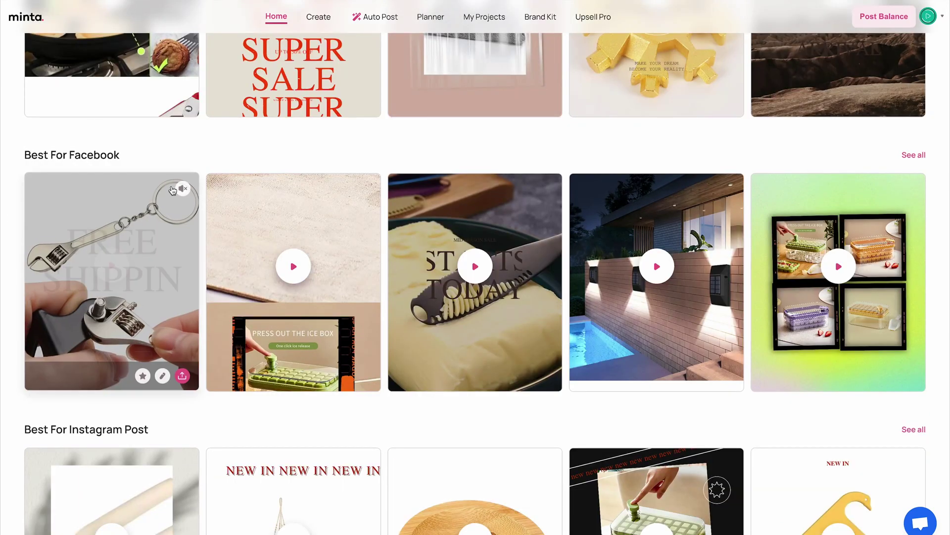
{"action": "mouse_move", "coordinate": [272, 204]}
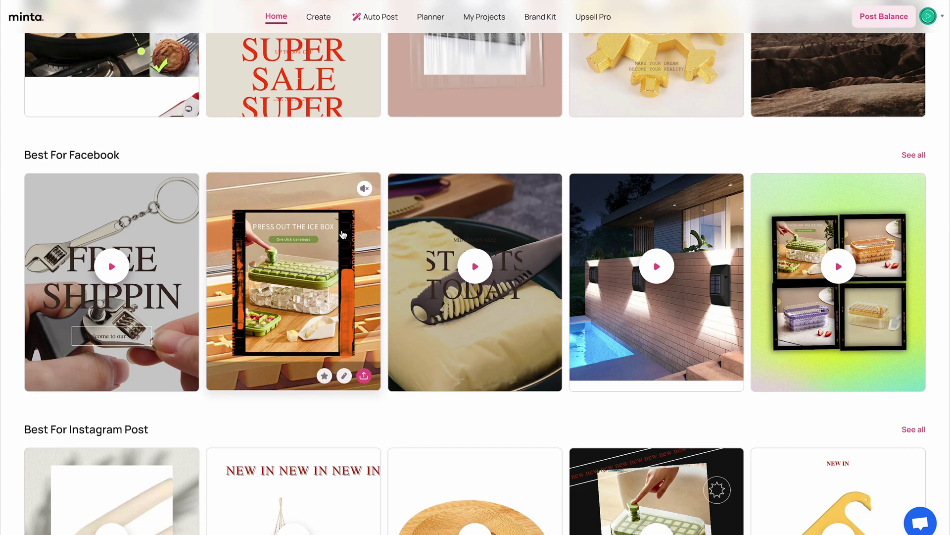
{"action": "mouse_move", "coordinate": [804, 212]}
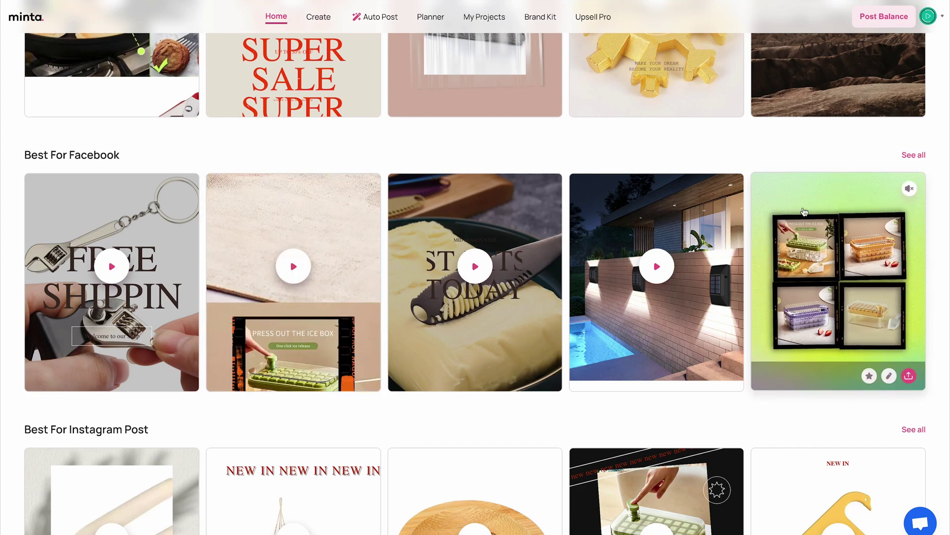
{"action": "left_click", "coordinate": [889, 376]}
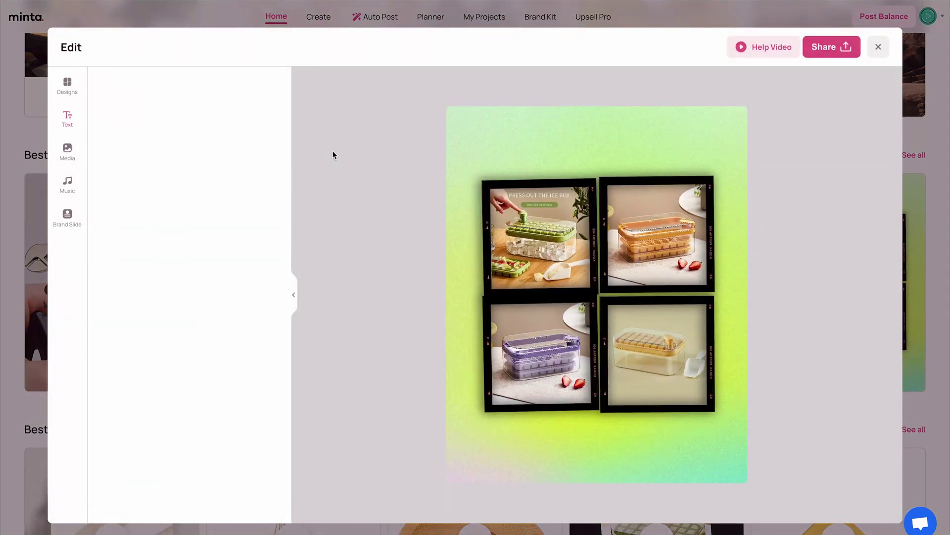
Apply the pink Best Sellers template to the ice-box Facebook video
{"action": "left_click", "coordinate": [67, 87]}
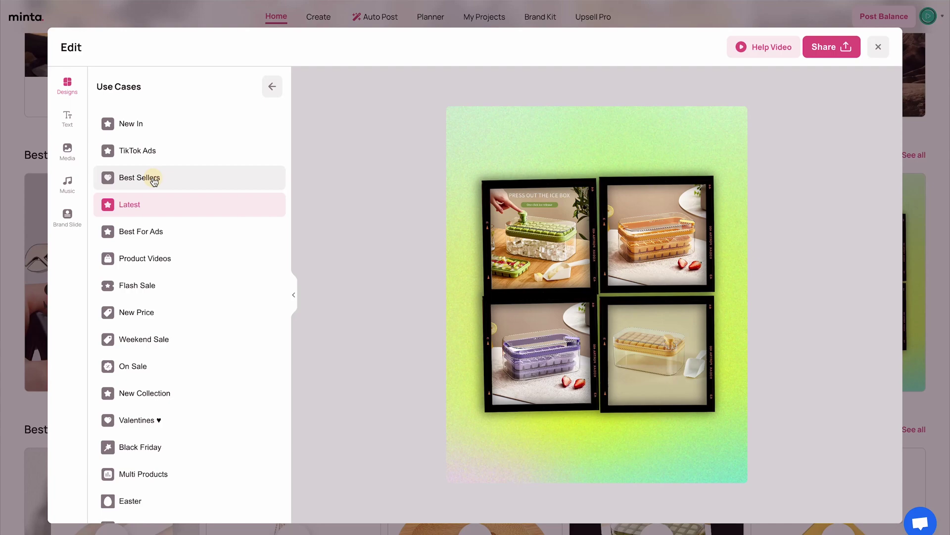
{"action": "left_click", "coordinate": [155, 182]}
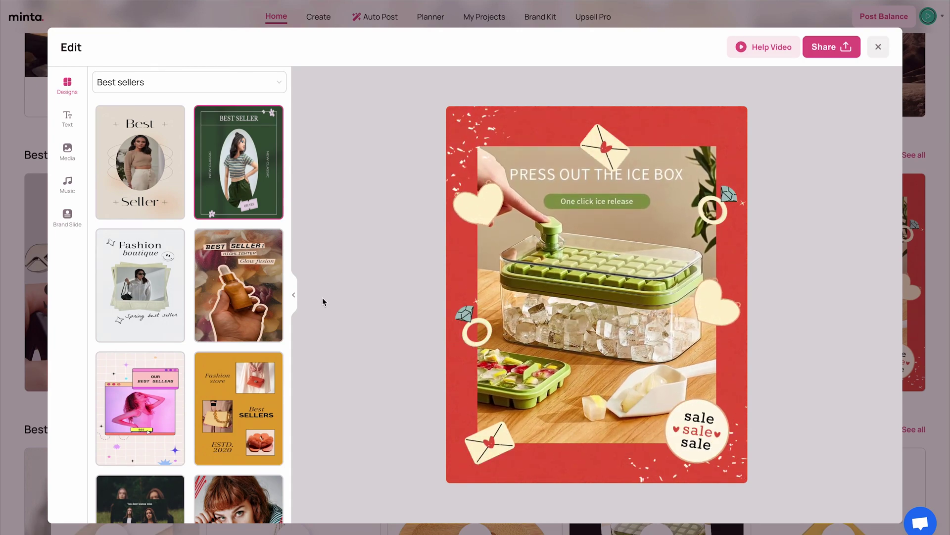
{"action": "scroll", "coordinate": [270, 325], "scroll_direction": "down", "scroll_amount": 8}
{"action": "left_click", "coordinate": [125, 274]}
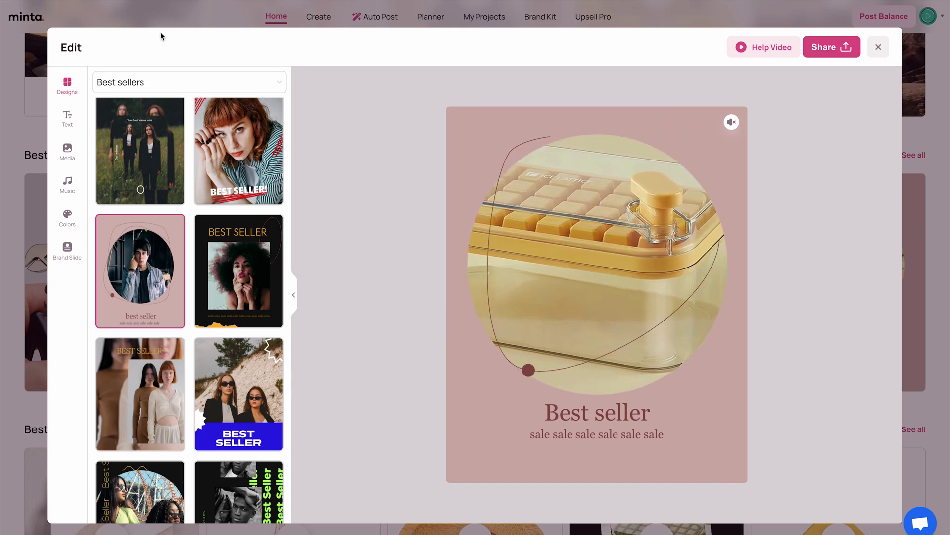
Review the video's Text and Media tabs, then bring up the Share dialog
{"action": "left_click", "coordinate": [75, 117]}
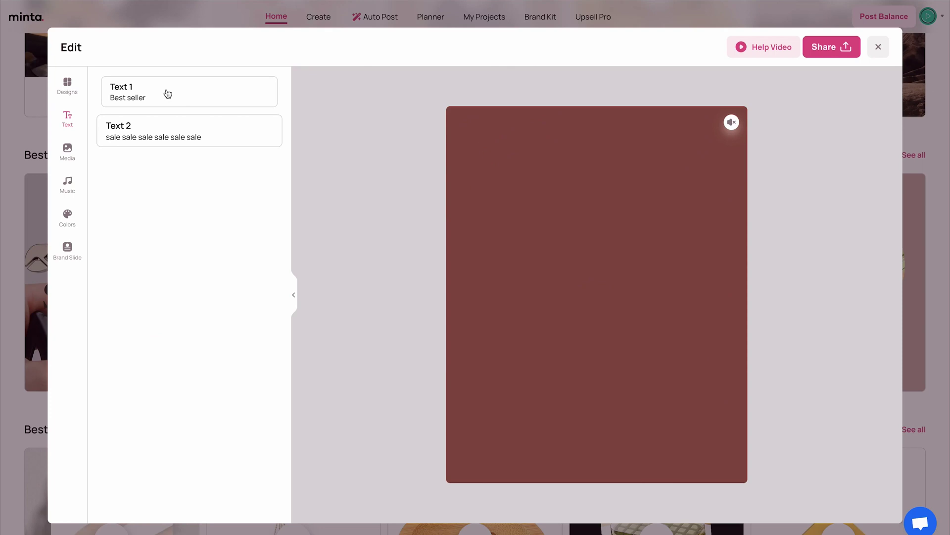
{"action": "left_click", "coordinate": [68, 151]}
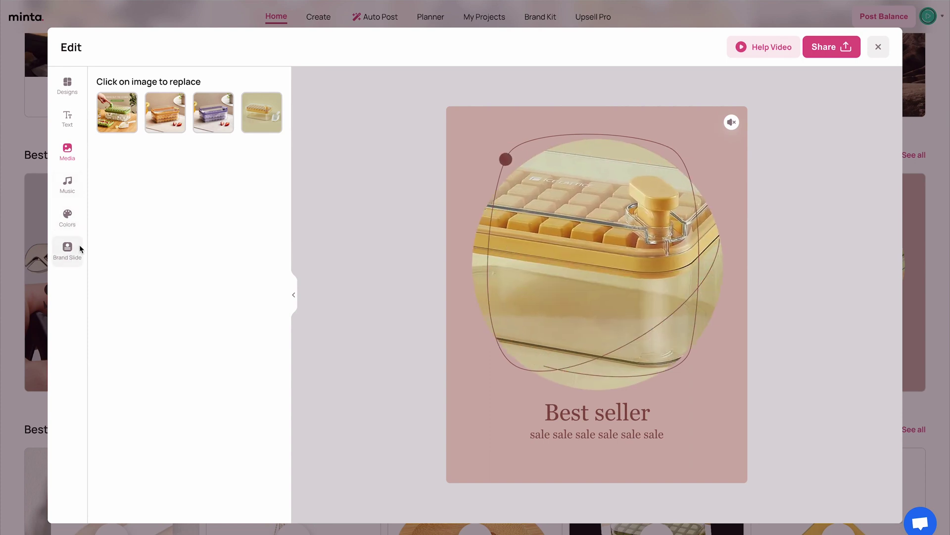
{"action": "left_click", "coordinate": [835, 49]}
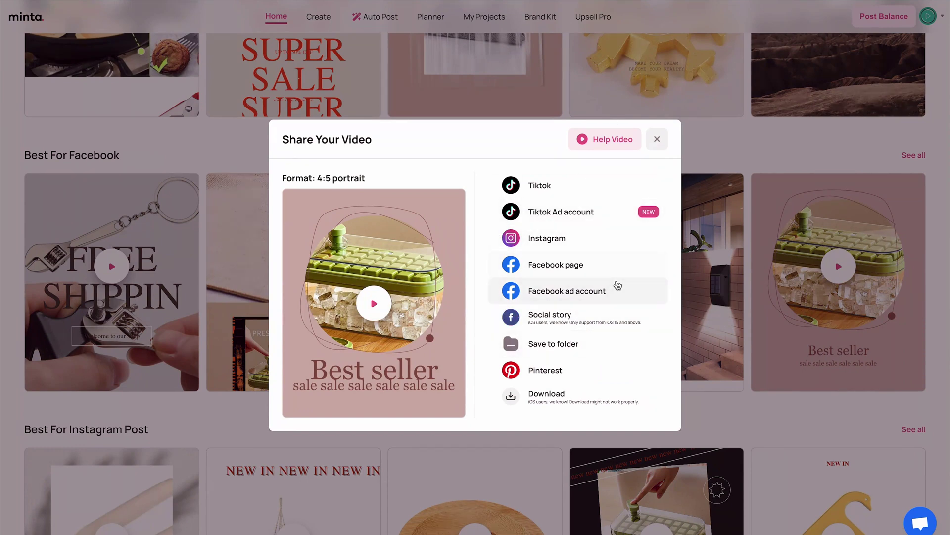
Dismiss the Share Your Video dialog and go to the Auto Post page
{"action": "left_click", "coordinate": [657, 139]}
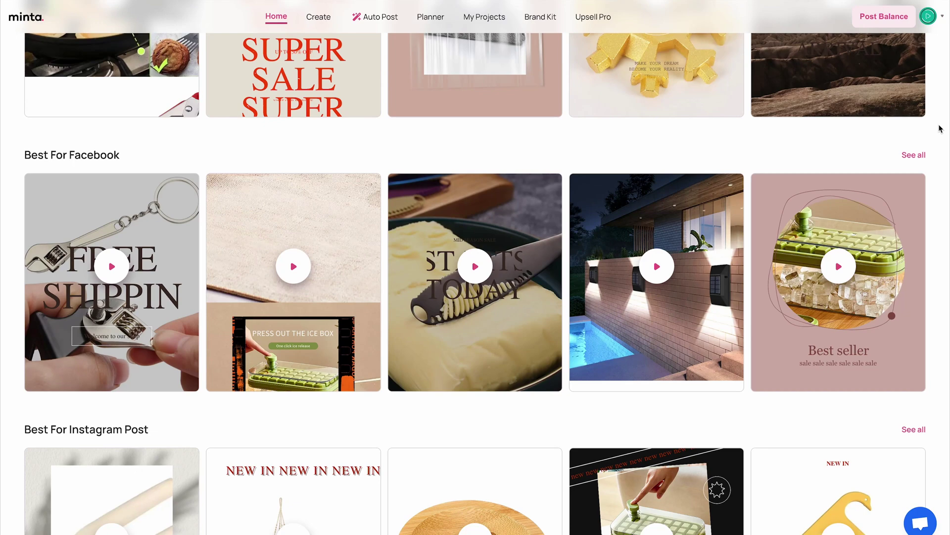
{"action": "scroll", "coordinate": [940, 129], "scroll_direction": "up", "scroll_amount": 10}
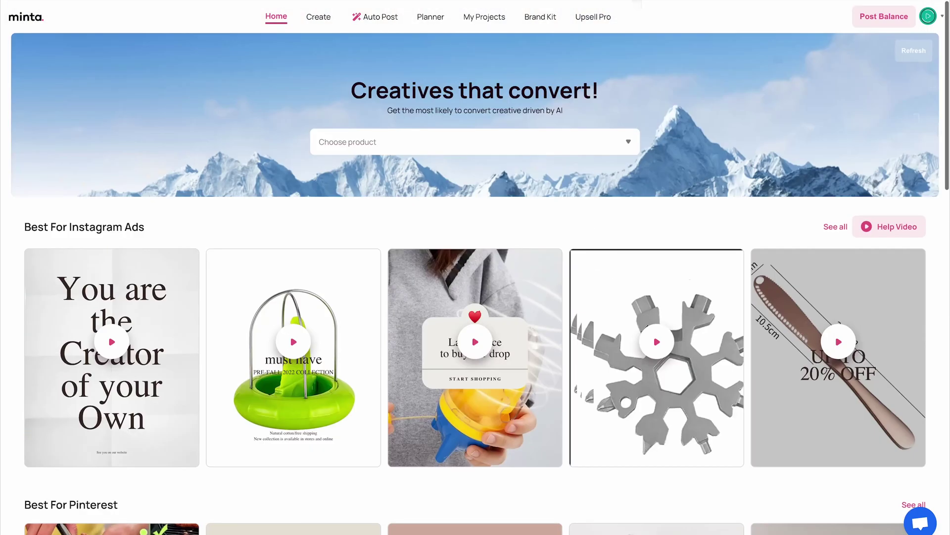
{"action": "left_click", "coordinate": [374, 19]}
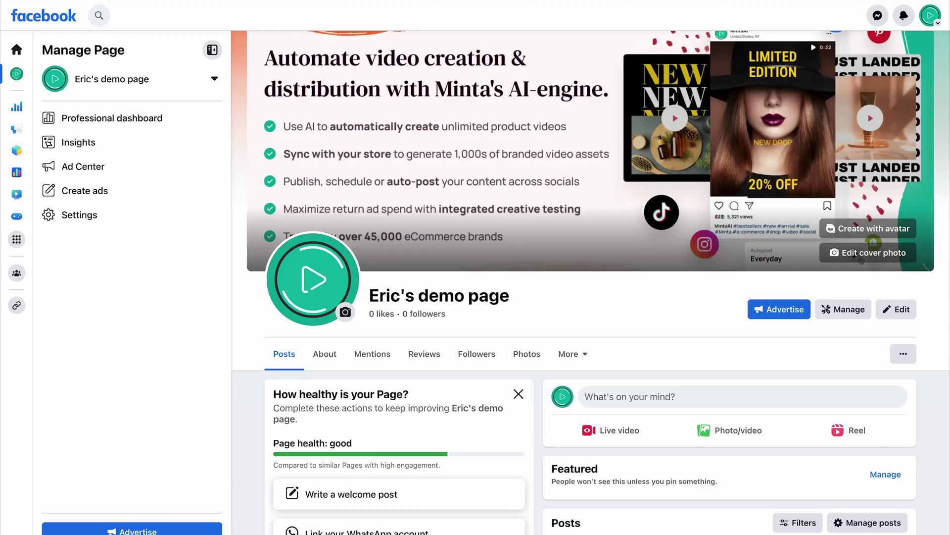
Scroll through the demo Facebook page, then return to Minta's Auto Post tab
{"action": "scroll", "coordinate": [525, 252], "scroll_direction": "down", "scroll_amount": 5}
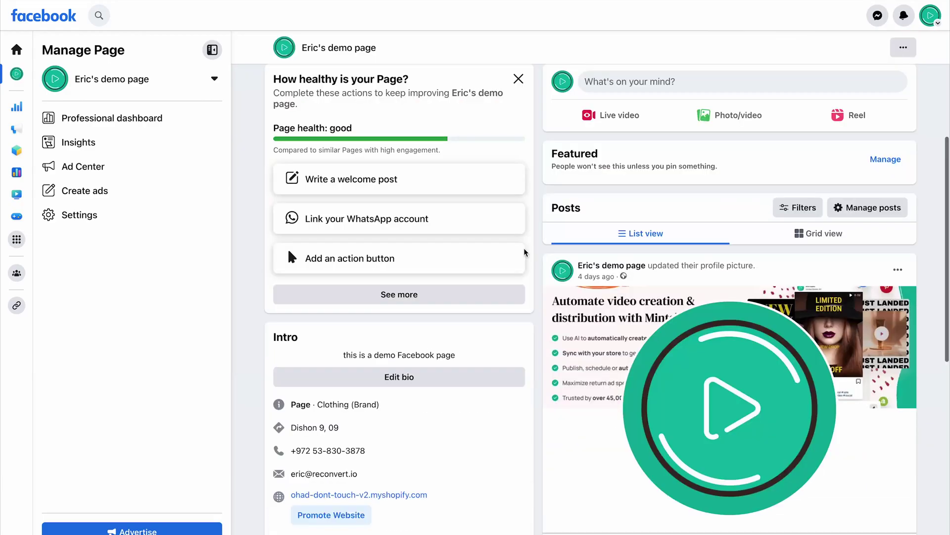
{"action": "scroll", "coordinate": [525, 253], "scroll_direction": "down", "scroll_amount": 6}
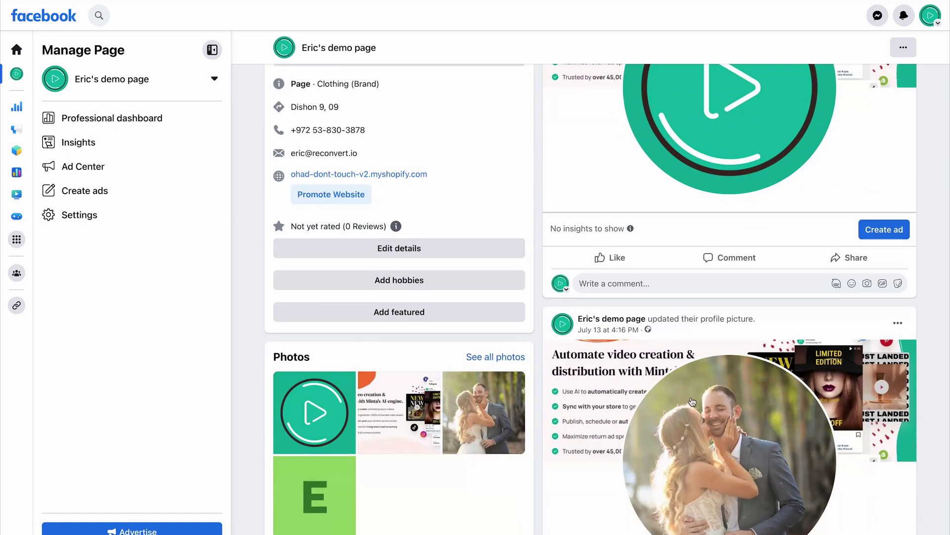
{"action": "scroll", "coordinate": [459, 157], "scroll_direction": "up", "scroll_amount": 12}
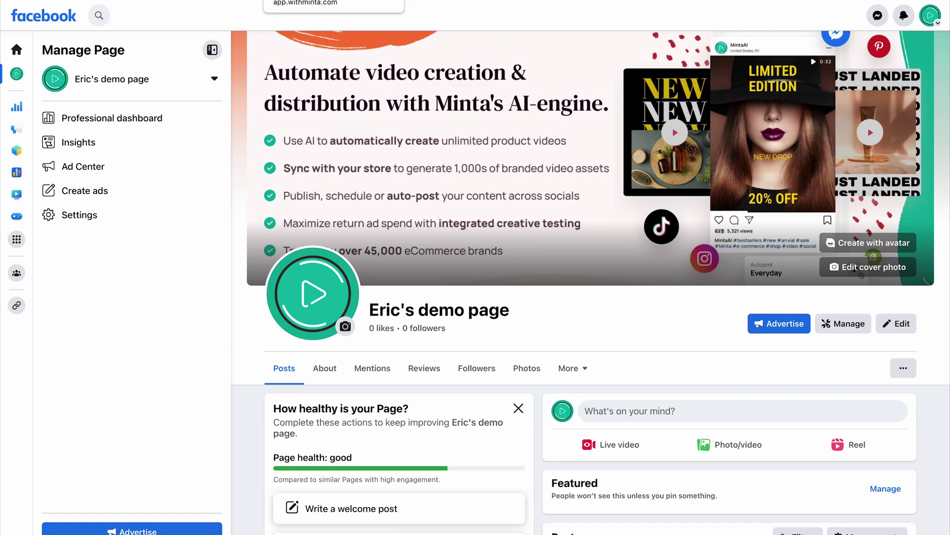
{"action": "left_click", "coordinate": [317, 0]}
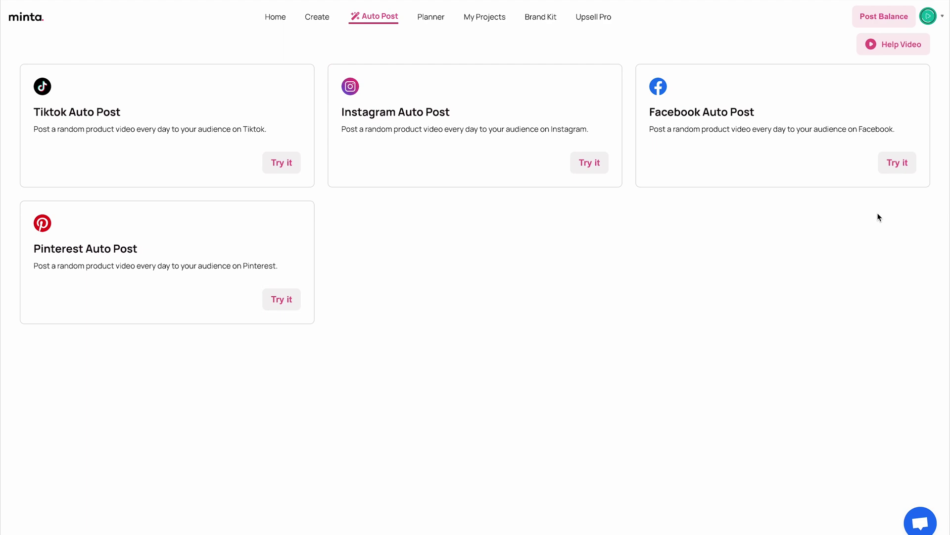
Start a Facebook auto post and connect the Facebook account to Minta
{"action": "left_click", "coordinate": [907, 167]}
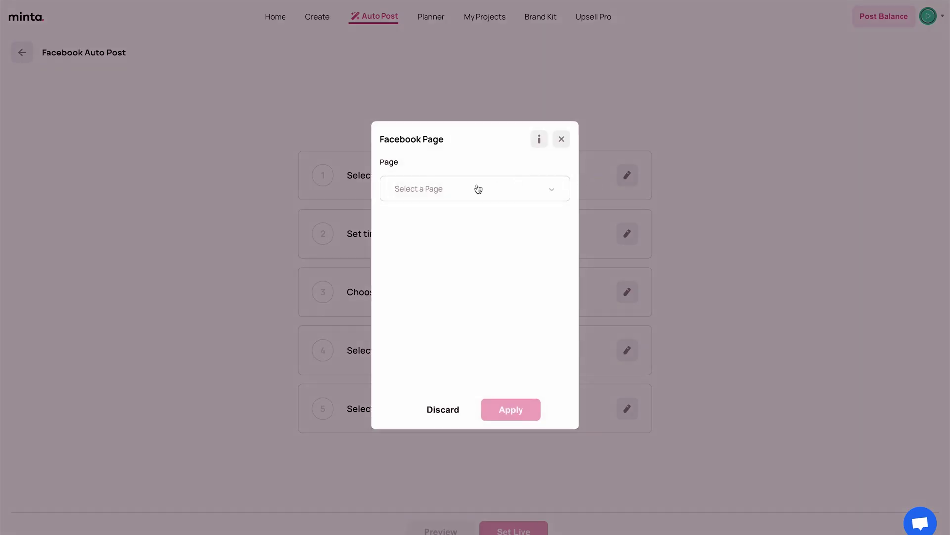
{"action": "left_click", "coordinate": [478, 189]}
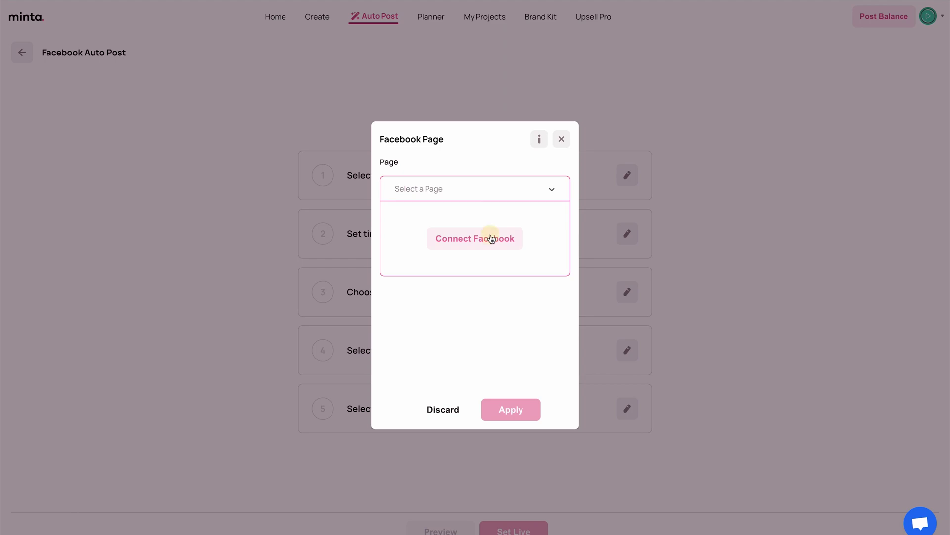
{"action": "left_click", "coordinate": [492, 238]}
{"action": "left_click", "coordinate": [600, 165]}
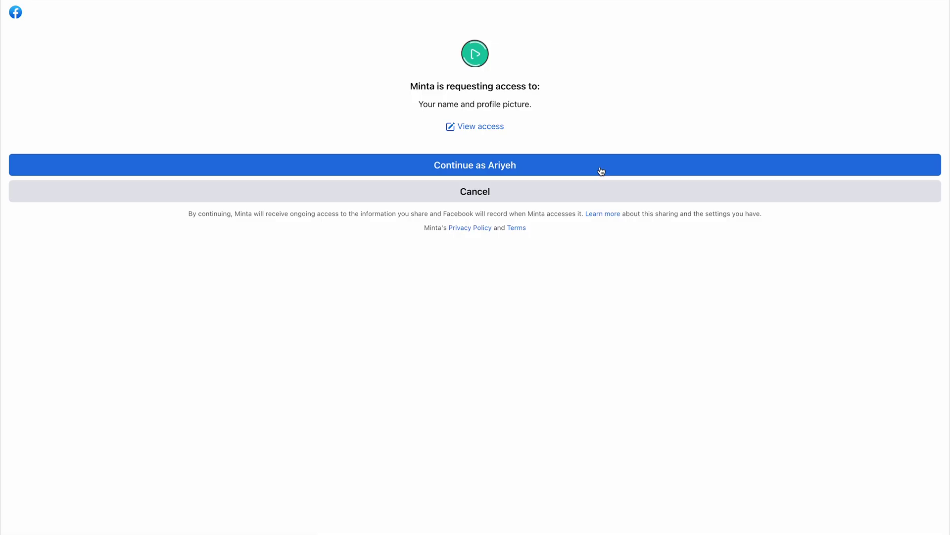
{"action": "left_click", "coordinate": [558, 171]}
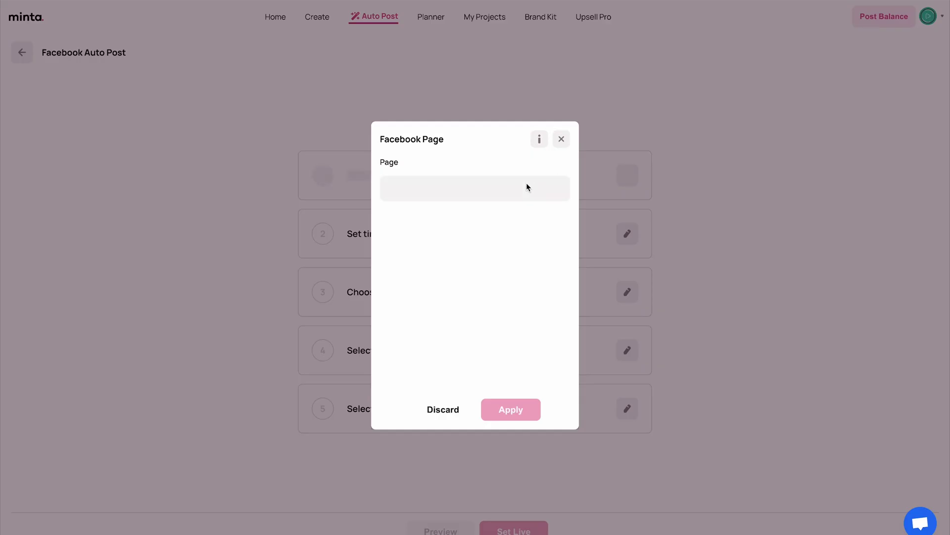
Choose the demo business page as the Facebook page to post to
{"action": "left_click", "coordinate": [525, 187]}
{"action": "scroll", "coordinate": [471, 256], "scroll_direction": "down", "scroll_amount": 2}
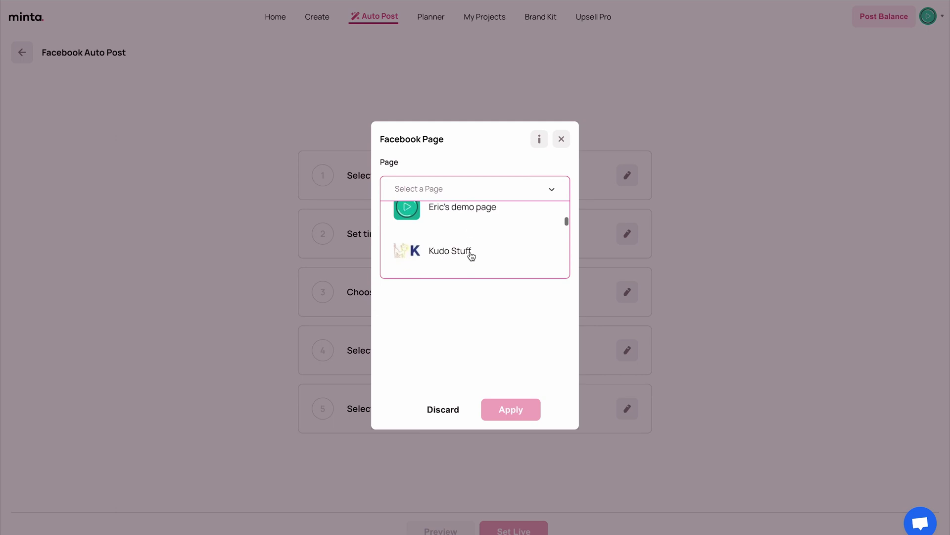
{"action": "scroll", "coordinate": [471, 255], "scroll_direction": "up", "scroll_amount": 1}
{"action": "left_click", "coordinate": [459, 242]}
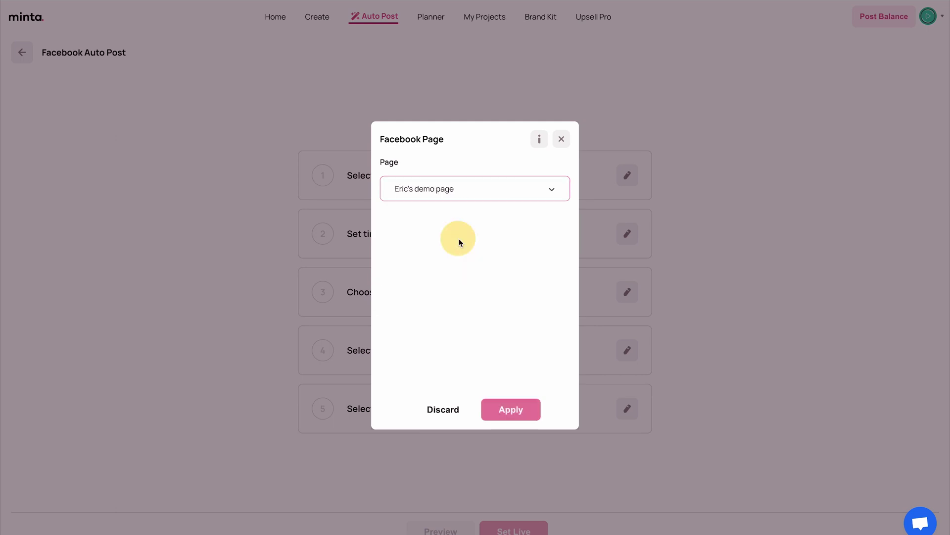
{"action": "left_click", "coordinate": [525, 412]}
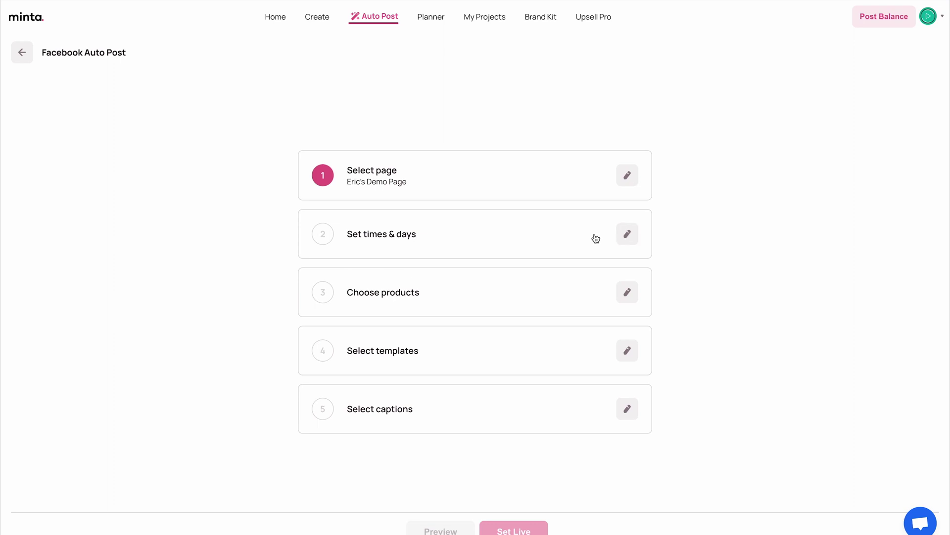
Set Monday's posting times to 11:00, 17:00 and 20:00
{"action": "left_click", "coordinate": [604, 237]}
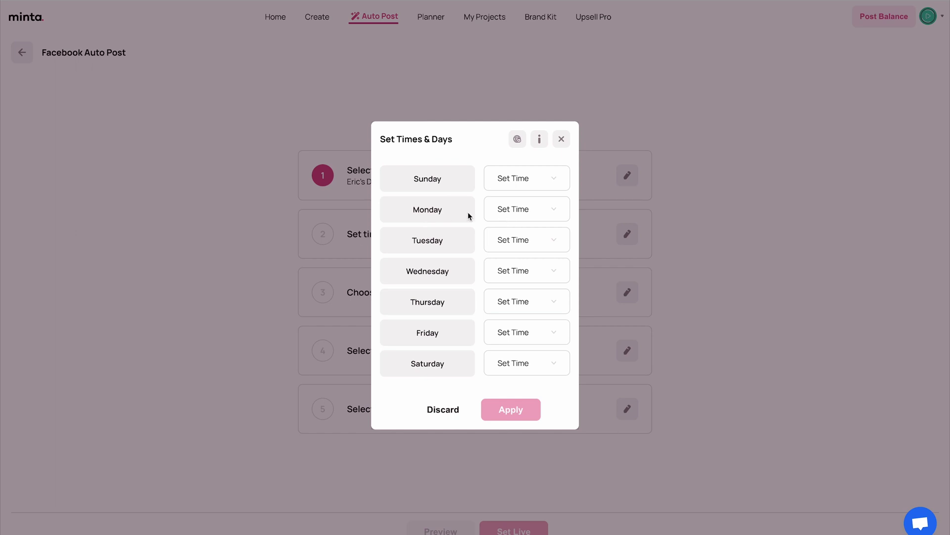
{"action": "left_click", "coordinate": [513, 210]}
{"action": "left_click", "coordinate": [404, 245]}
{"action": "left_click", "coordinate": [499, 278]}
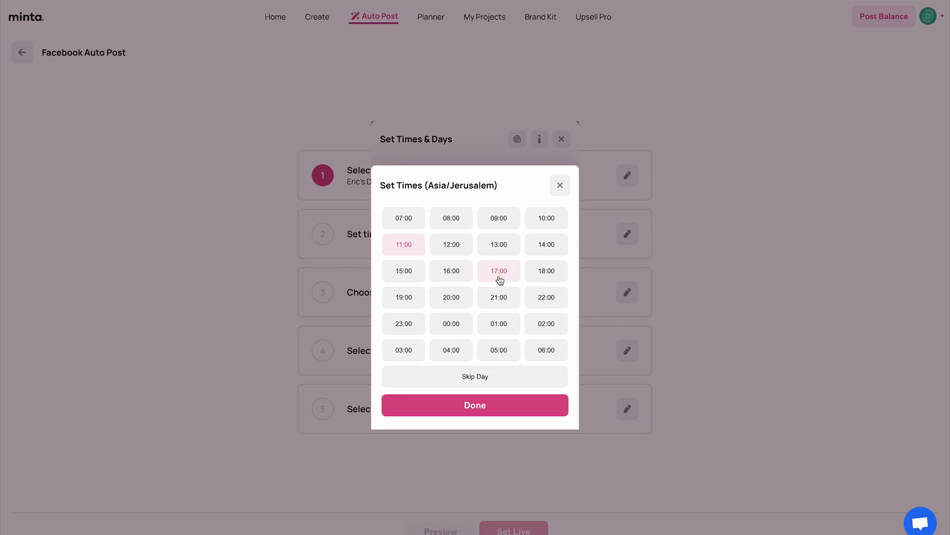
{"action": "left_click", "coordinate": [456, 308]}
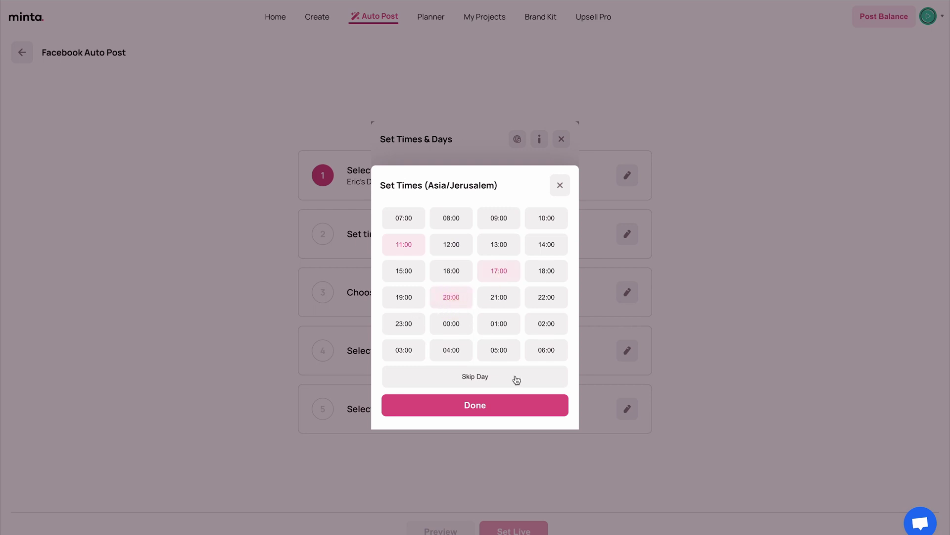
{"action": "left_click", "coordinate": [503, 412]}
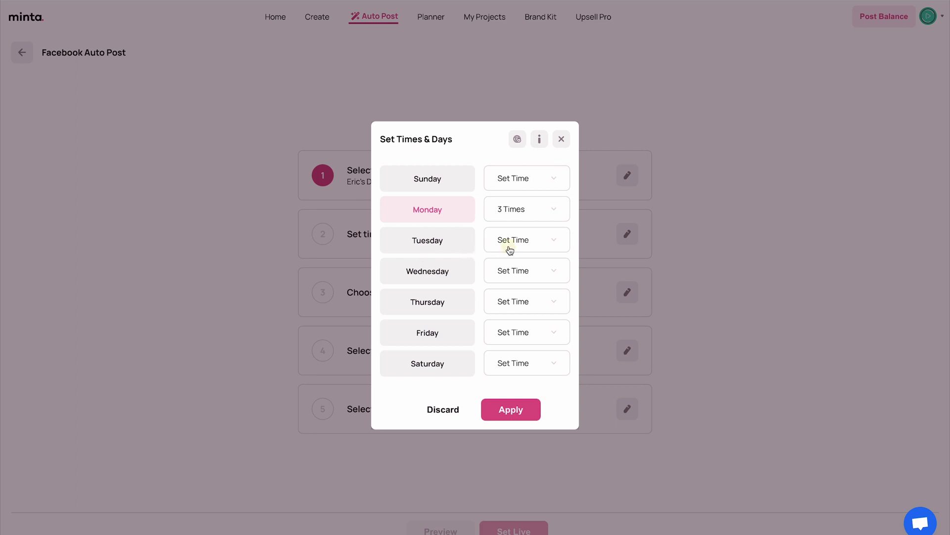
Add posting times for Tuesday (11:00), Wednesday (12:00) and Thursday
{"action": "left_click", "coordinate": [510, 247]}
{"action": "left_click", "coordinate": [421, 242]}
{"action": "left_click", "coordinate": [530, 403]}
{"action": "left_click", "coordinate": [540, 271]}
{"action": "left_click", "coordinate": [450, 242]}
{"action": "left_click", "coordinate": [527, 405]}
{"action": "left_click", "coordinate": [539, 303]}
{"action": "left_click", "coordinate": [526, 333]}
{"action": "left_click", "coordinate": [509, 404]}
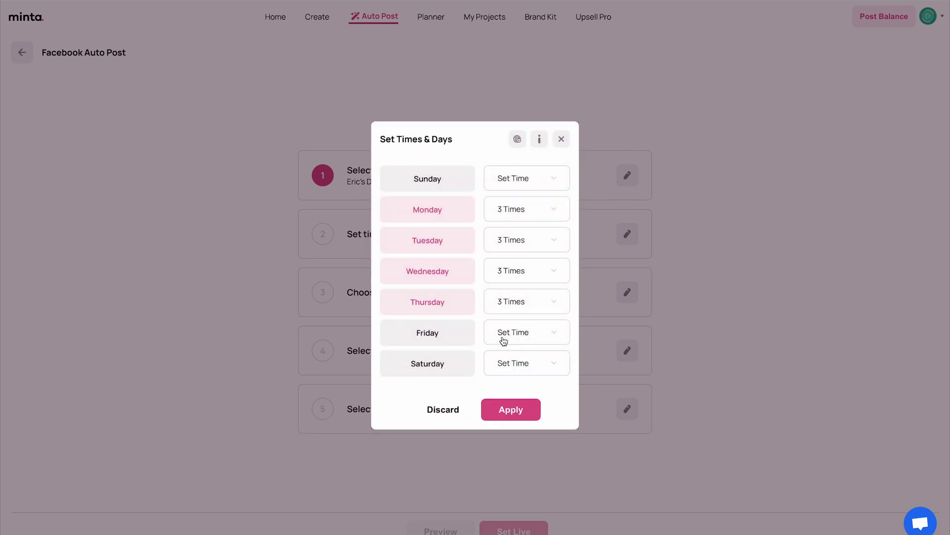
Set Friday's two times and Saturday's (adding 10:00), leave Sunday off, and apply the schedule
{"action": "left_click", "coordinate": [456, 337]}
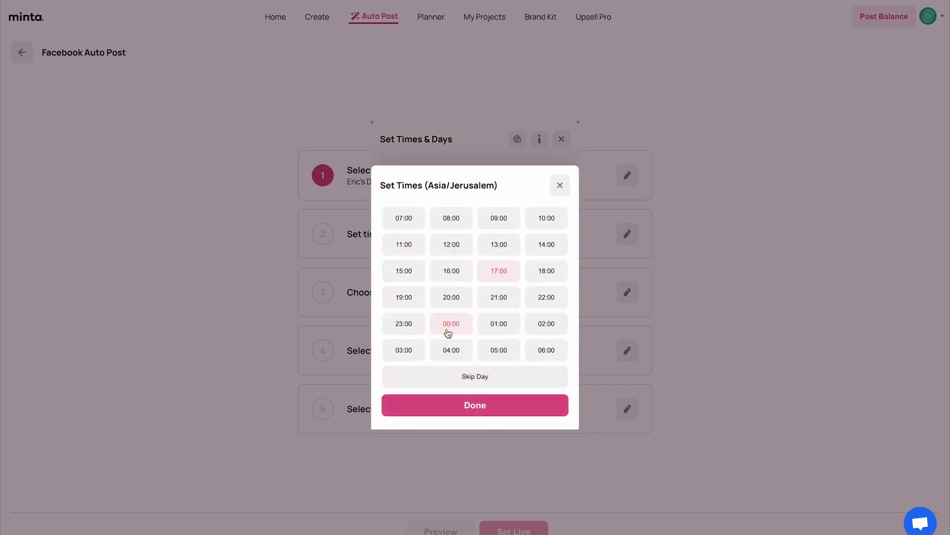
{"action": "left_click", "coordinate": [505, 407]}
{"action": "left_click", "coordinate": [455, 367]}
{"action": "left_click", "coordinate": [546, 218]}
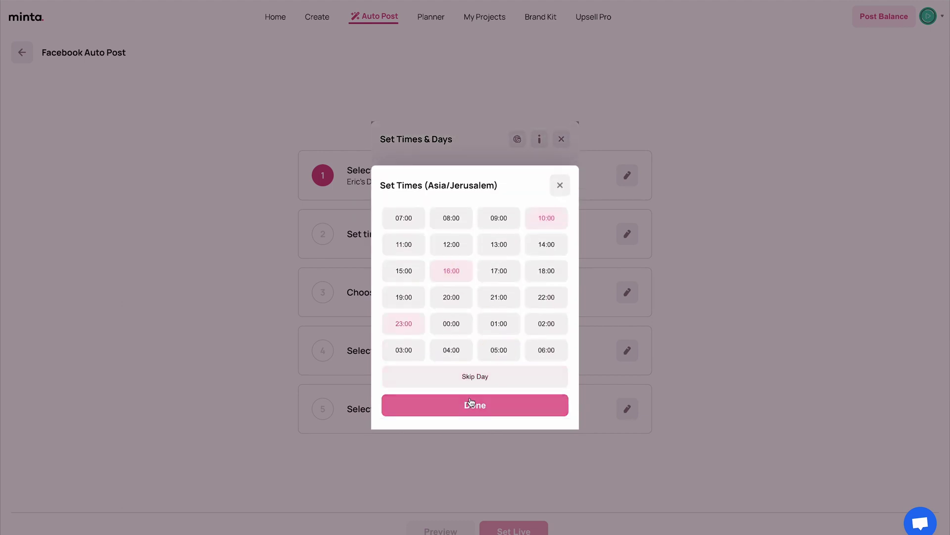
{"action": "left_click", "coordinate": [473, 405]}
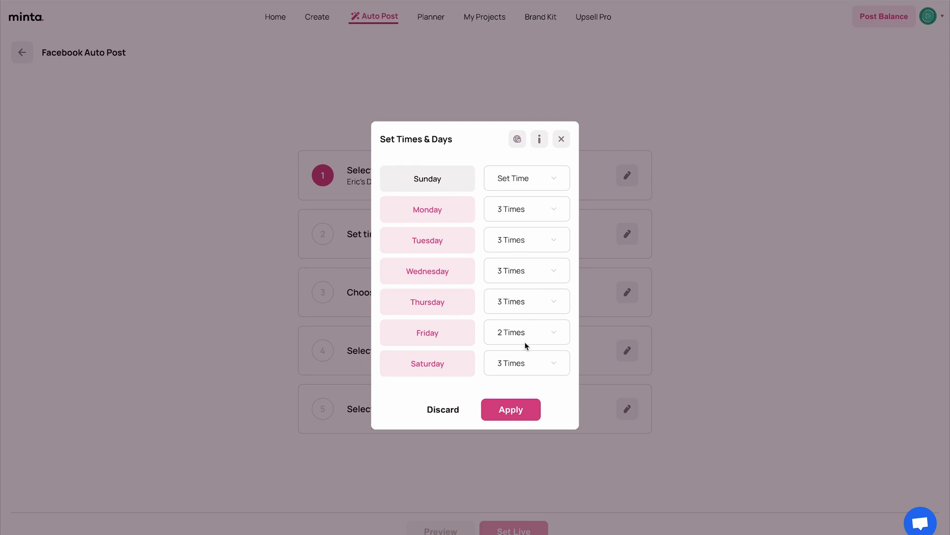
{"action": "left_click", "coordinate": [507, 402]}
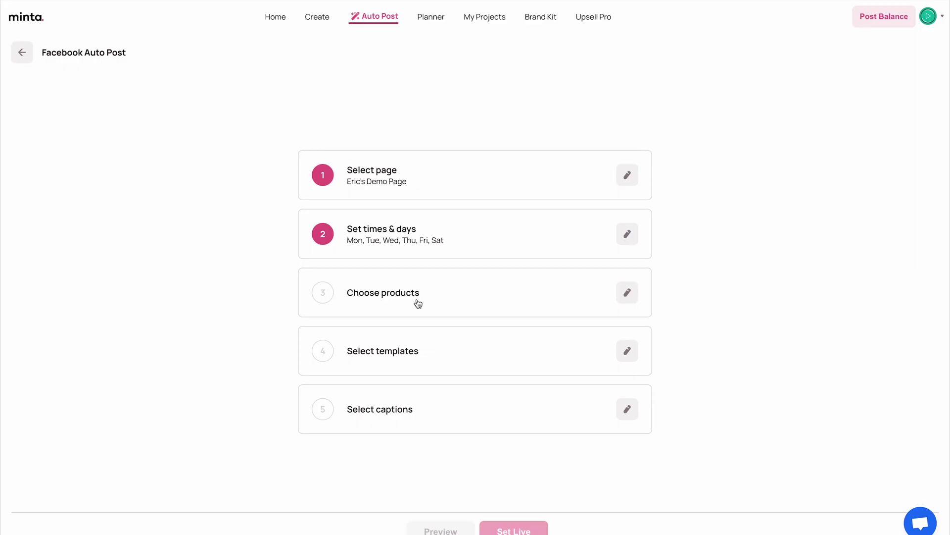
Use the Kitchen collection as the auto post's product source
{"action": "left_click", "coordinate": [632, 301]}
{"action": "left_click", "coordinate": [471, 170]}
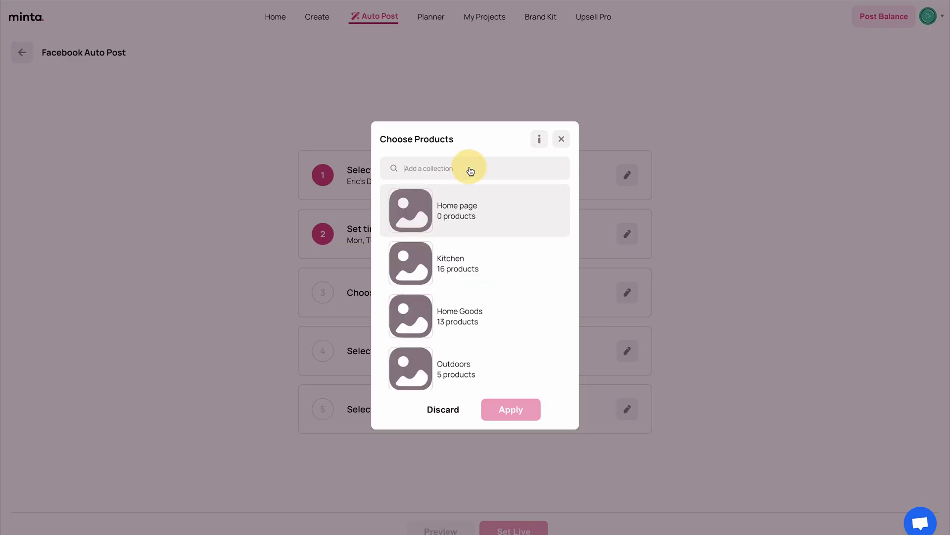
{"action": "left_click", "coordinate": [454, 269]}
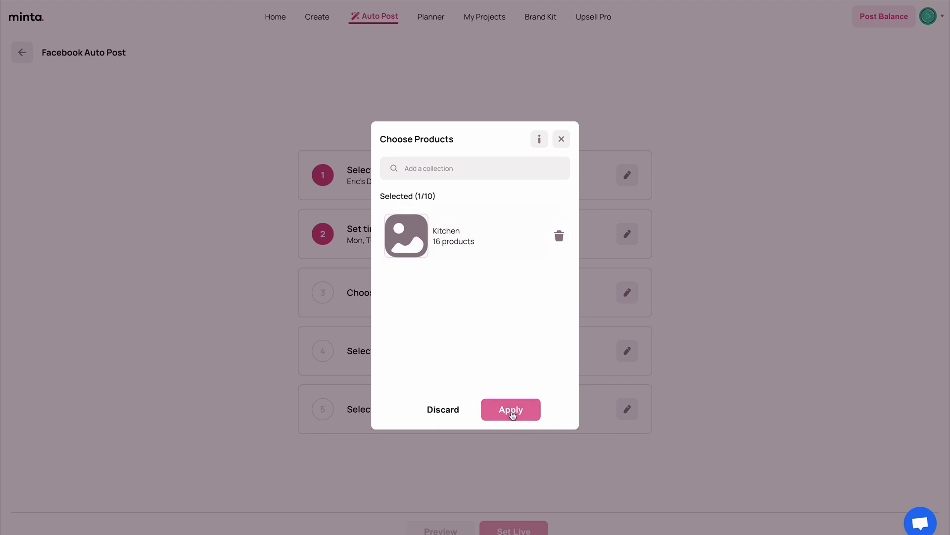
{"action": "left_click", "coordinate": [513, 415]}
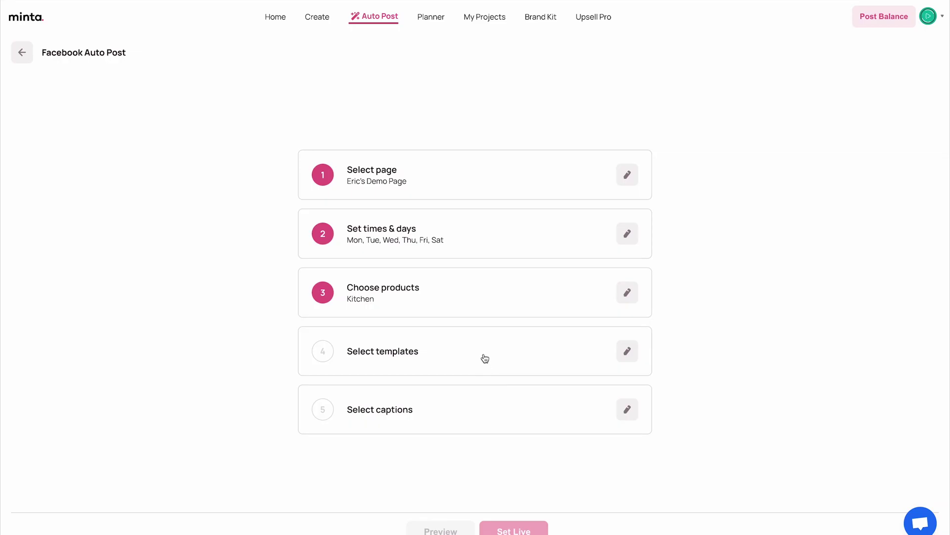
Select the New in, orange, airy Now and sand-coloured templates
{"action": "left_click", "coordinate": [482, 355]}
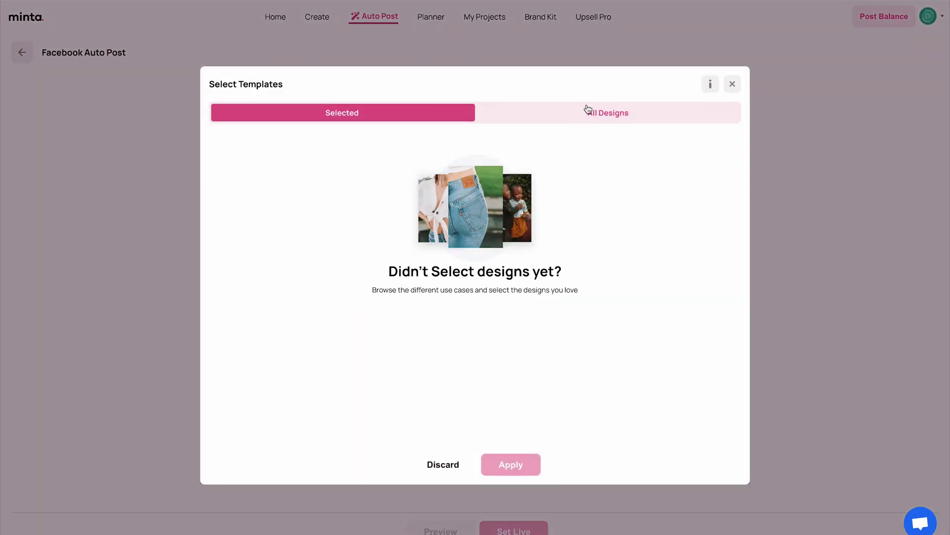
{"action": "left_click", "coordinate": [586, 115]}
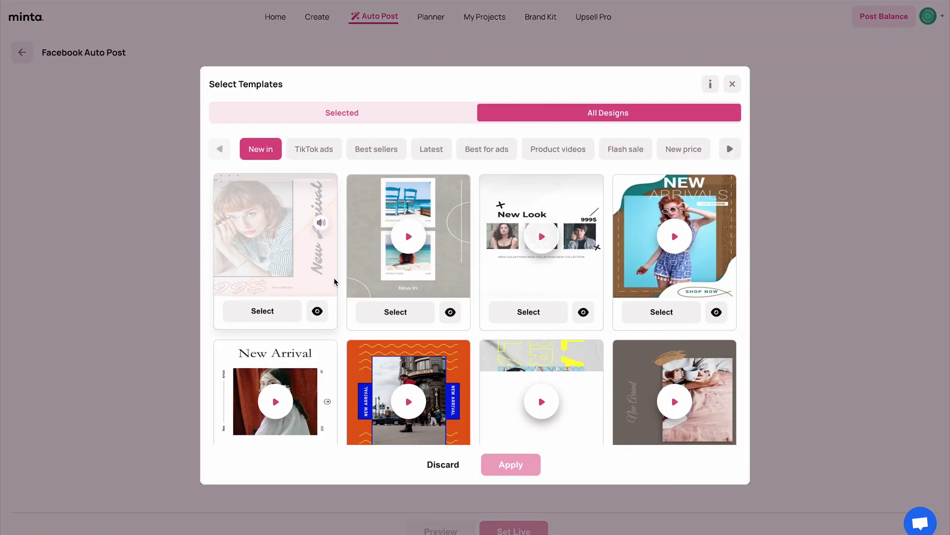
{"action": "left_click", "coordinate": [276, 315]}
{"action": "scroll", "coordinate": [332, 317], "scroll_direction": "down", "scroll_amount": 3}
{"action": "left_click", "coordinate": [401, 316]}
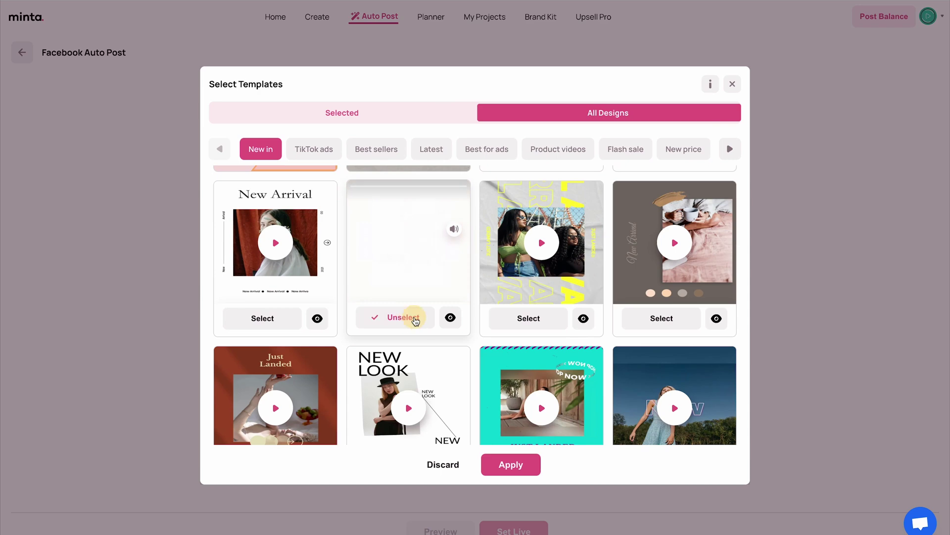
{"action": "scroll", "coordinate": [416, 316], "scroll_direction": "down", "scroll_amount": 2}
{"action": "left_click", "coordinate": [670, 370]}
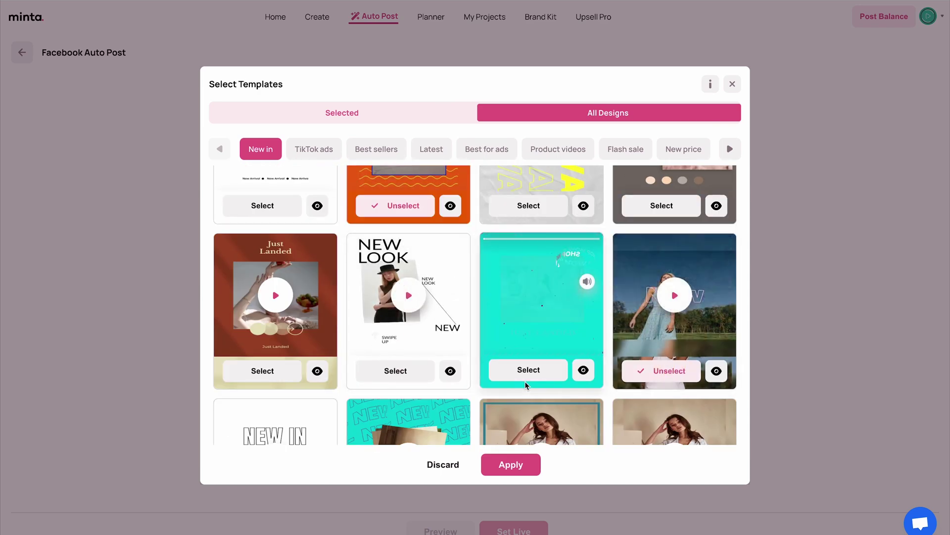
{"action": "scroll", "coordinate": [272, 271], "scroll_direction": "down", "scroll_amount": 2}
{"action": "left_click", "coordinate": [276, 272]}
{"action": "scroll", "coordinate": [275, 301], "scroll_direction": "down", "scroll_amount": 5}
Add more templates, including both NEW LOOK designs, and apply all 14
{"action": "left_click", "coordinate": [395, 299]}
{"action": "scroll", "coordinate": [347, 327], "scroll_direction": "down", "scroll_amount": 2}
{"action": "left_click", "coordinate": [263, 344]}
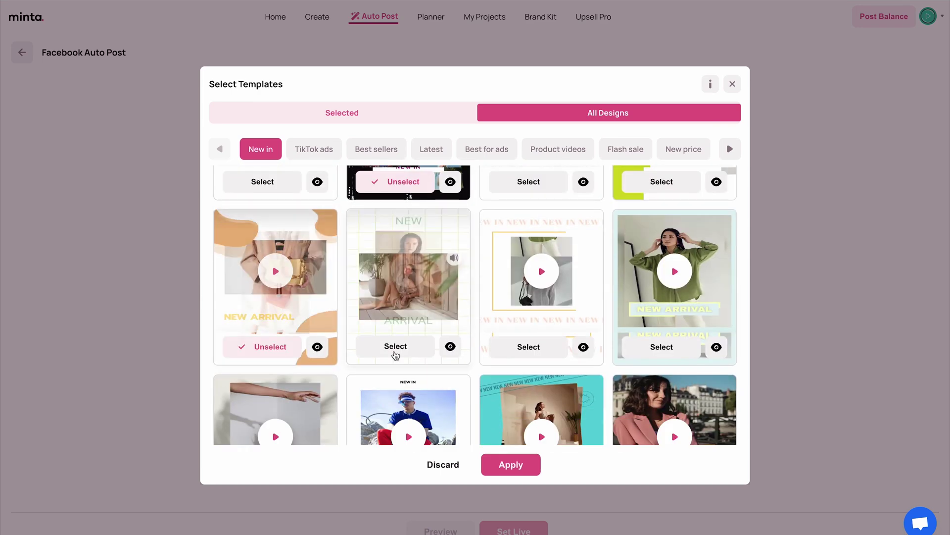
{"action": "left_click", "coordinate": [395, 344]}
{"action": "left_click", "coordinate": [663, 344]}
{"action": "scroll", "coordinate": [659, 347], "scroll_direction": "down", "scroll_amount": 3}
{"action": "left_click", "coordinate": [270, 350]}
{"action": "scroll", "coordinate": [552, 409], "scroll_direction": "down", "scroll_amount": 2}
{"action": "left_click", "coordinate": [643, 375]}
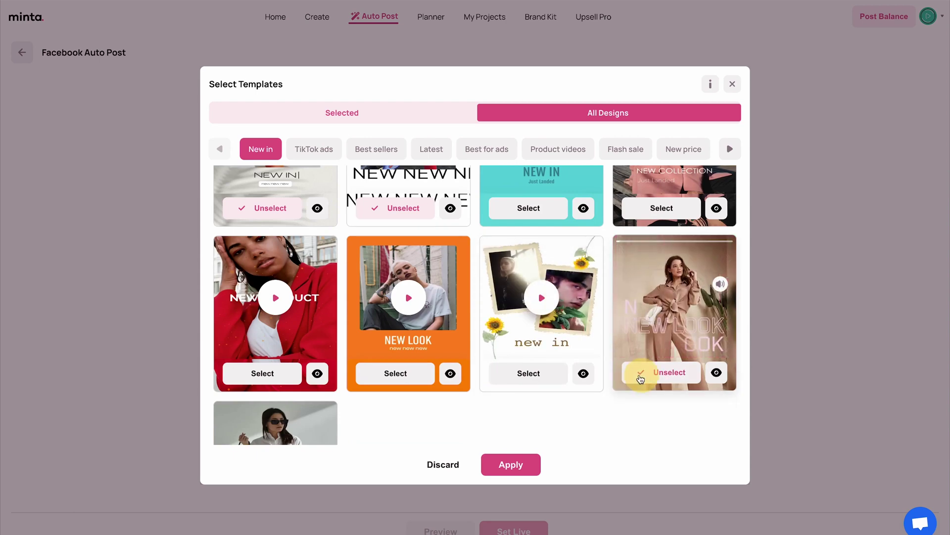
{"action": "left_click", "coordinate": [403, 374]}
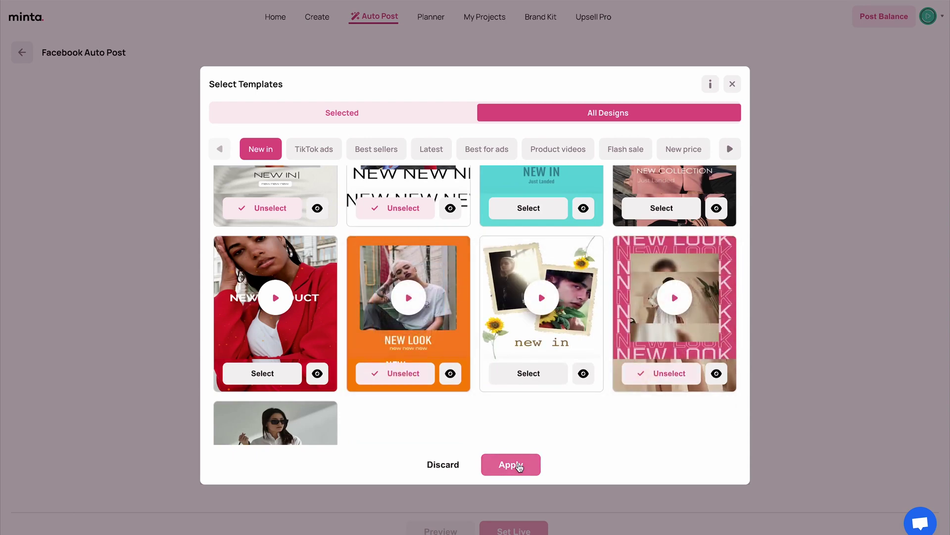
{"action": "left_click", "coordinate": [519, 466]}
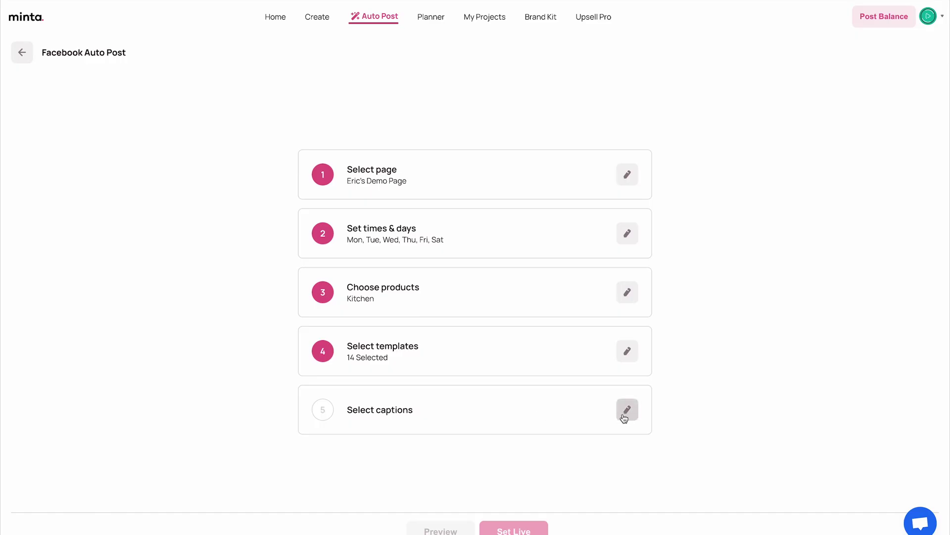
Select all six caption cards for the Facebook auto post and apply them
{"action": "left_click", "coordinate": [605, 414]}
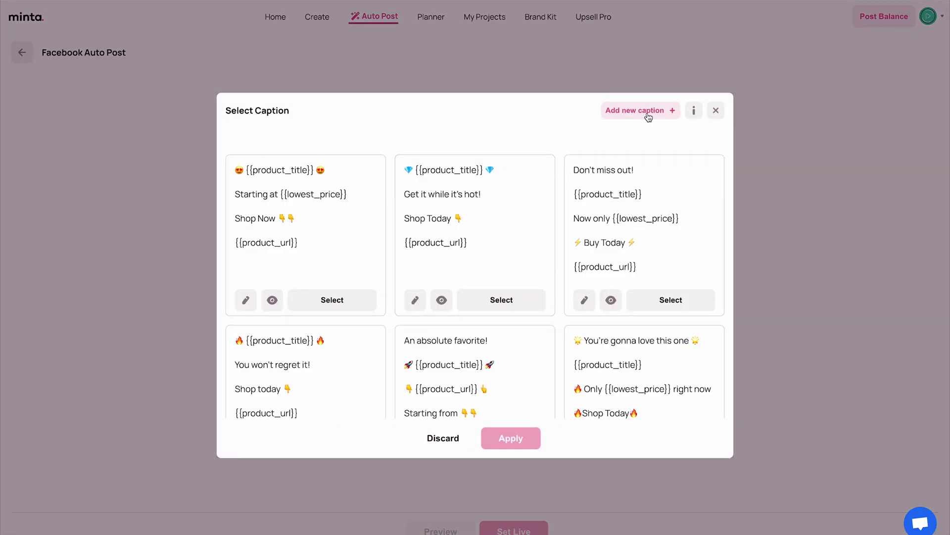
{"action": "left_click", "coordinate": [666, 300]}
{"action": "left_click", "coordinate": [510, 301]}
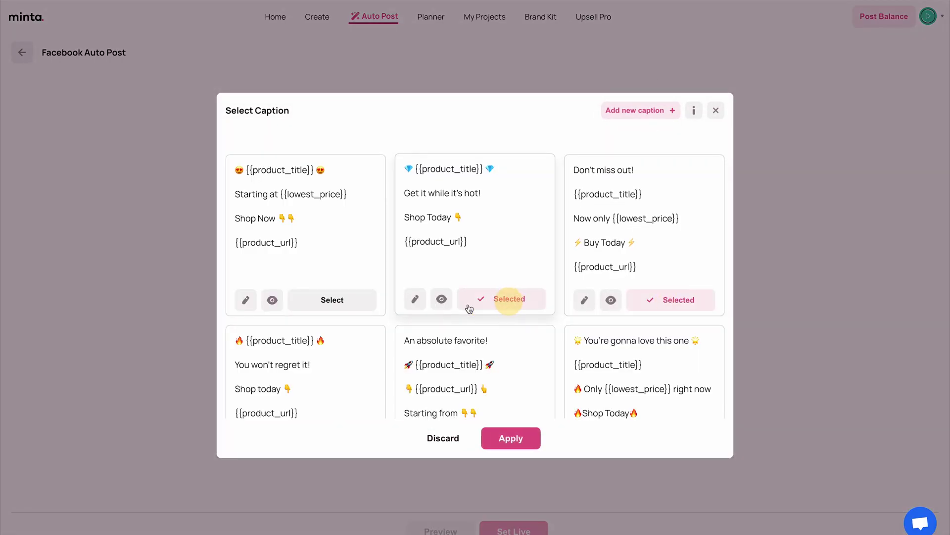
{"action": "left_click", "coordinate": [337, 304]}
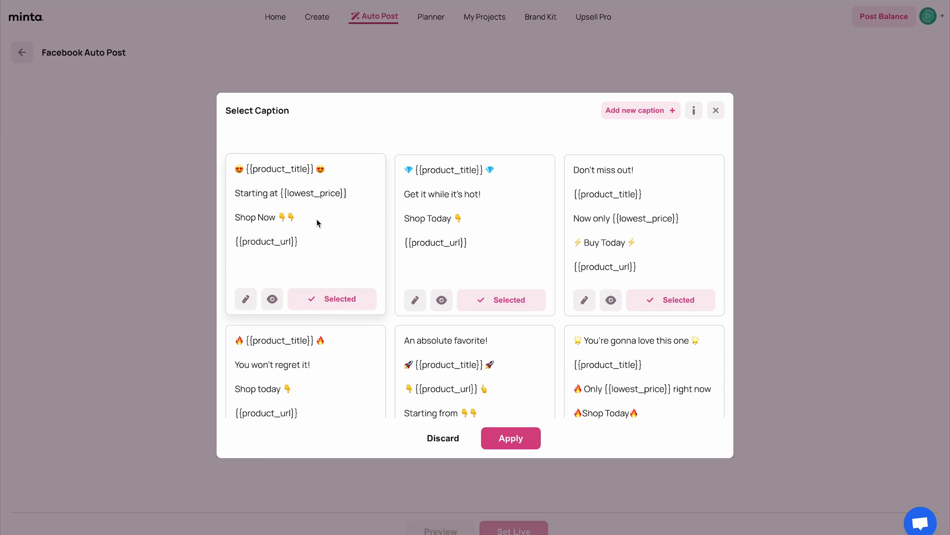
{"action": "scroll", "coordinate": [316, 277], "scroll_direction": "down", "scroll_amount": 2}
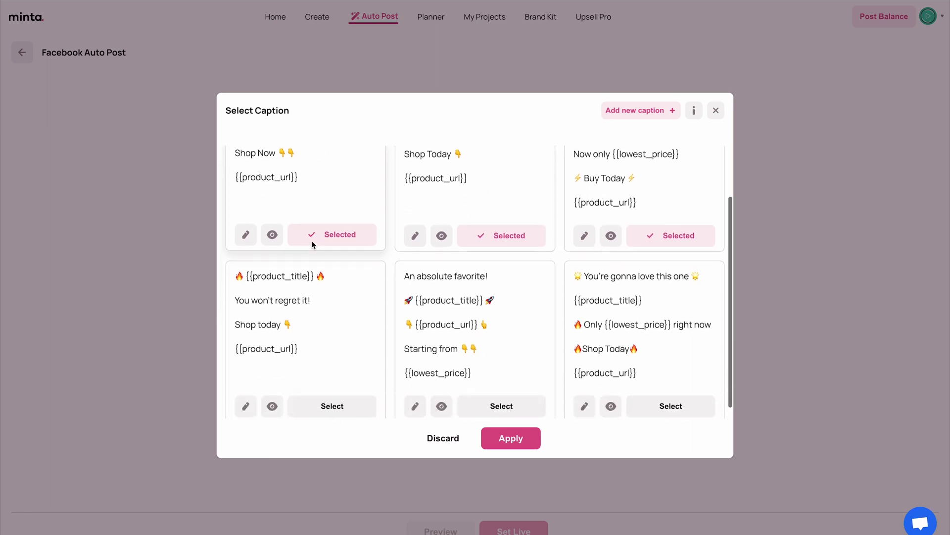
{"action": "left_click", "coordinate": [333, 393]}
{"action": "left_click", "coordinate": [526, 394]}
{"action": "left_click", "coordinate": [653, 393]}
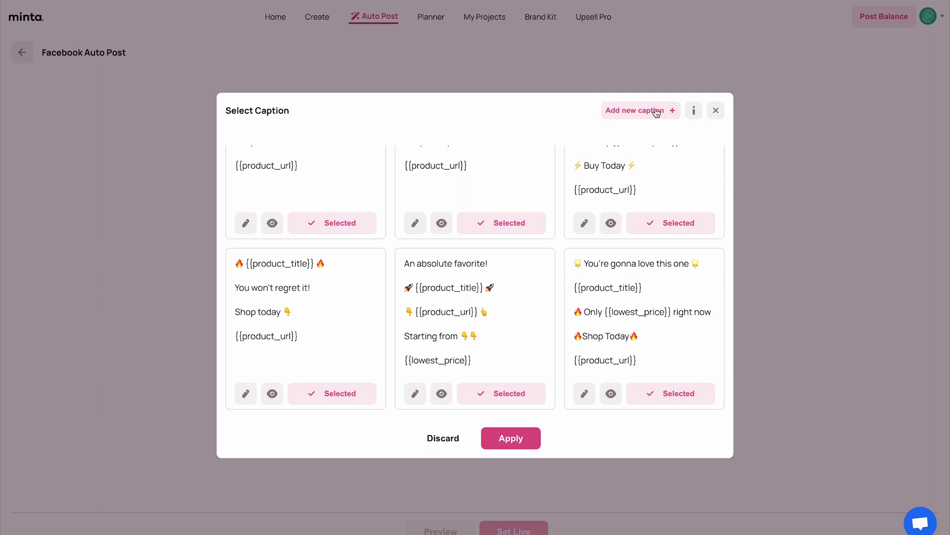
{"action": "left_click", "coordinate": [499, 448]}
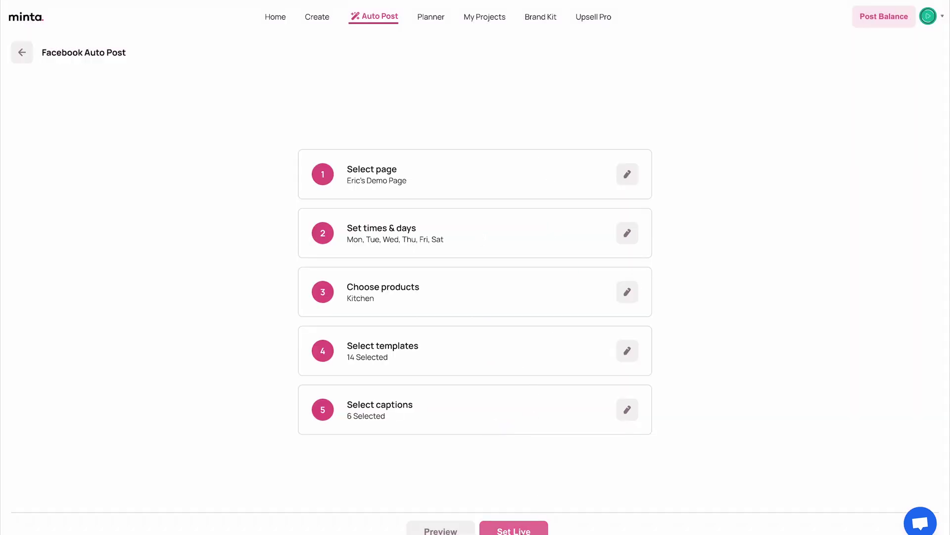
Set the Facebook auto post live and return to the Auto Post overview
{"action": "left_click", "coordinate": [513, 529]}
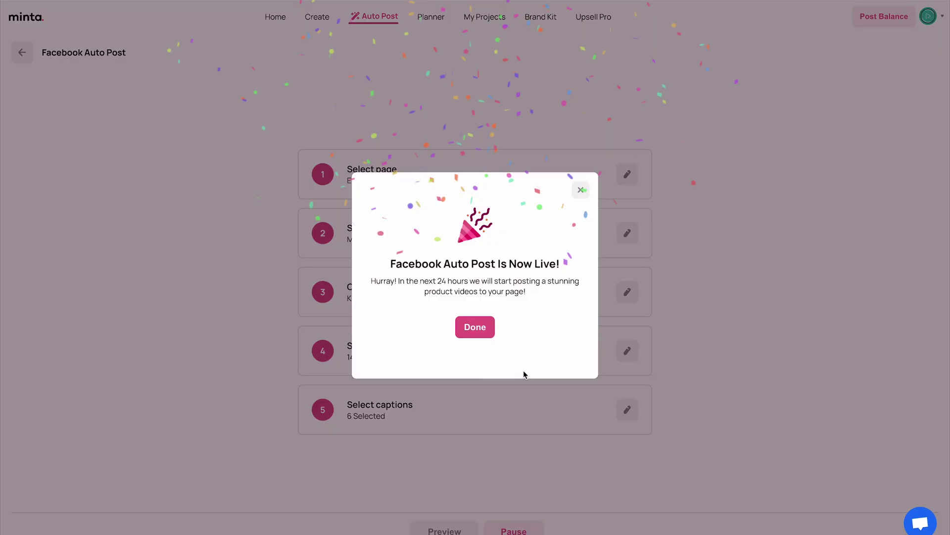
{"action": "left_click", "coordinate": [485, 332]}
{"action": "left_click", "coordinate": [378, 16]}
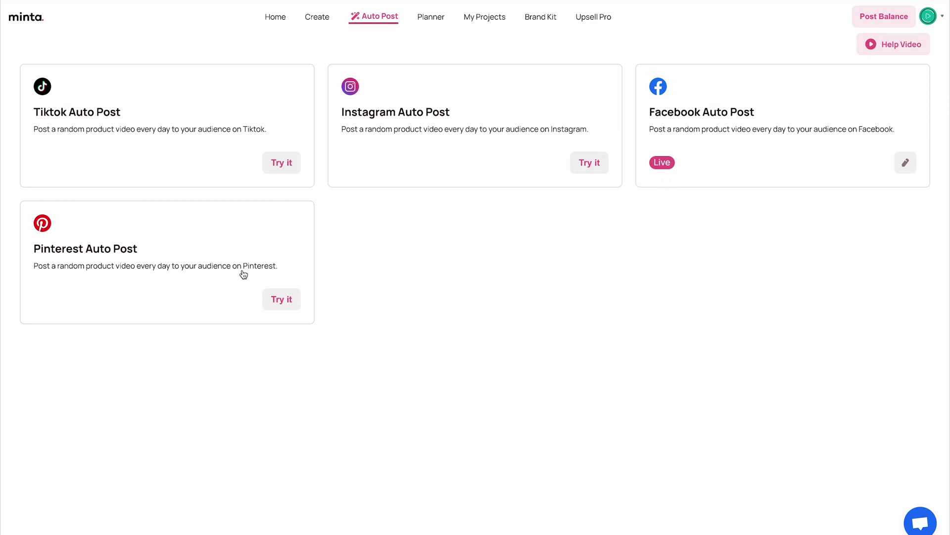
Preview the Jul 25 pineapple post in the Planner, then check August 2023 and return to July
{"action": "left_click", "coordinate": [432, 18]}
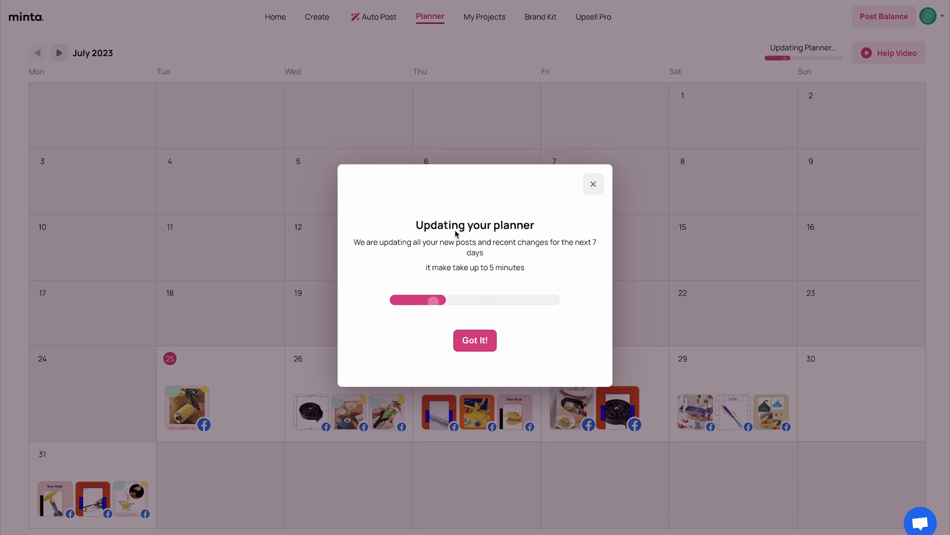
{"action": "left_click", "coordinate": [229, 374]}
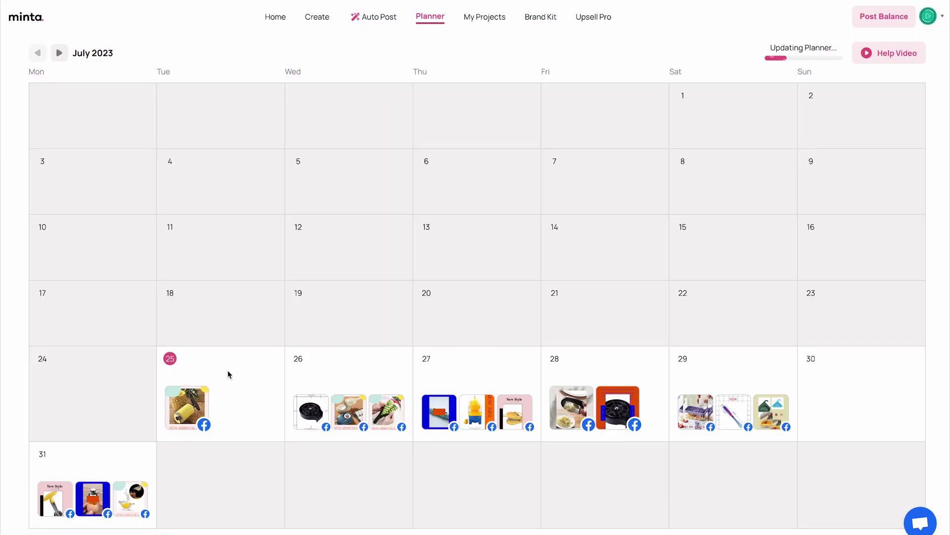
{"action": "mouse_move", "coordinate": [170, 413]}
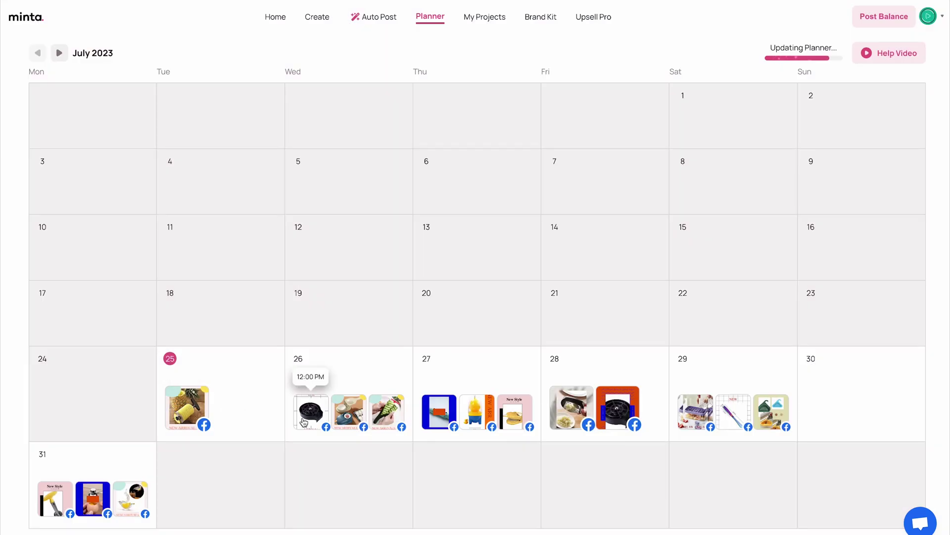
{"action": "left_click", "coordinate": [196, 405]}
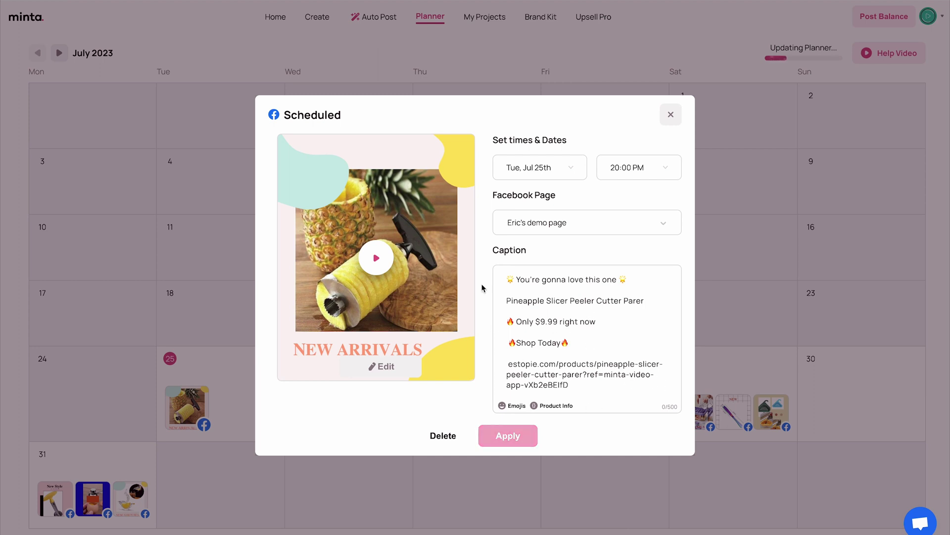
{"action": "left_click", "coordinate": [376, 258]}
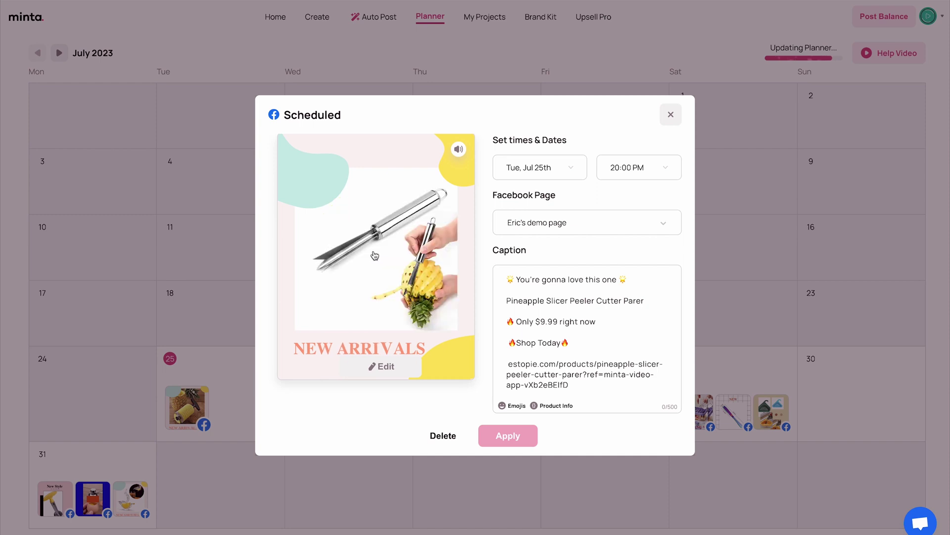
{"action": "left_click", "coordinate": [375, 256]}
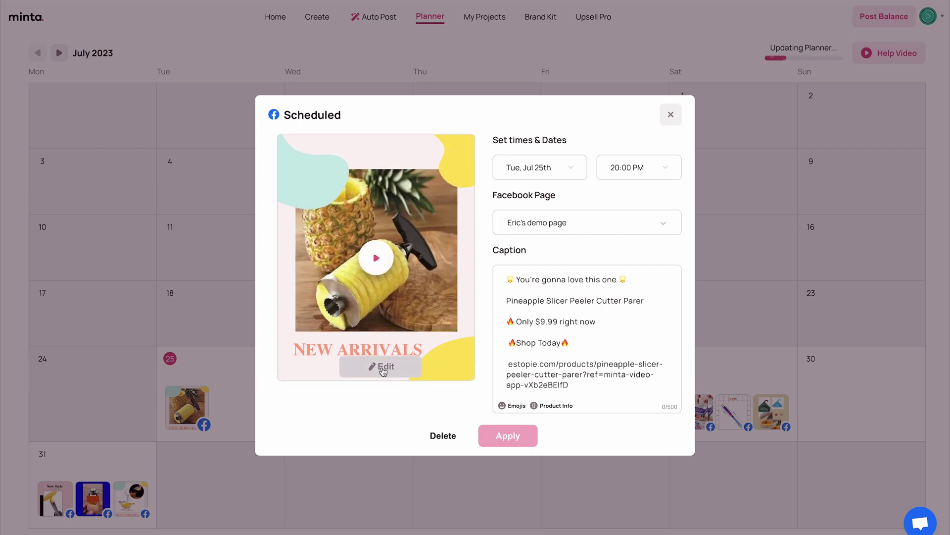
{"action": "left_click", "coordinate": [675, 120]}
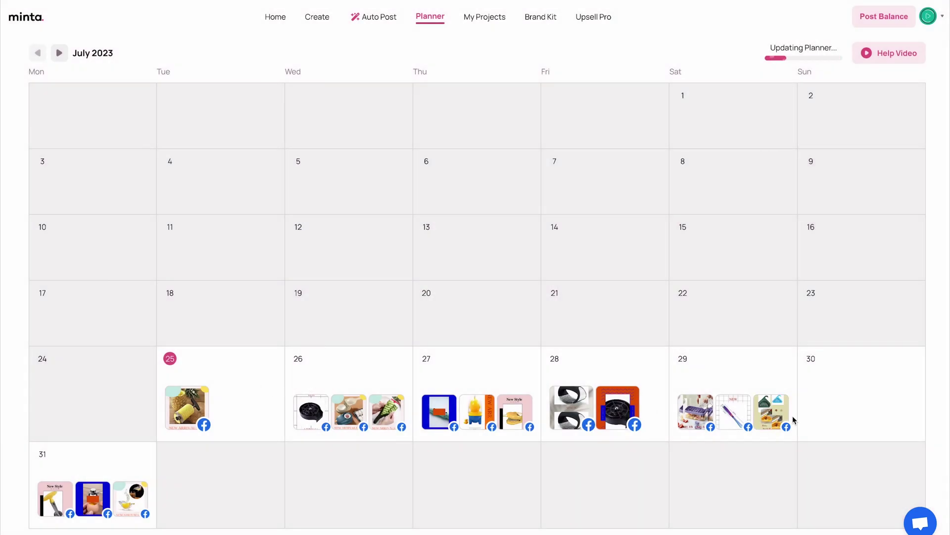
{"action": "left_click", "coordinate": [61, 55]}
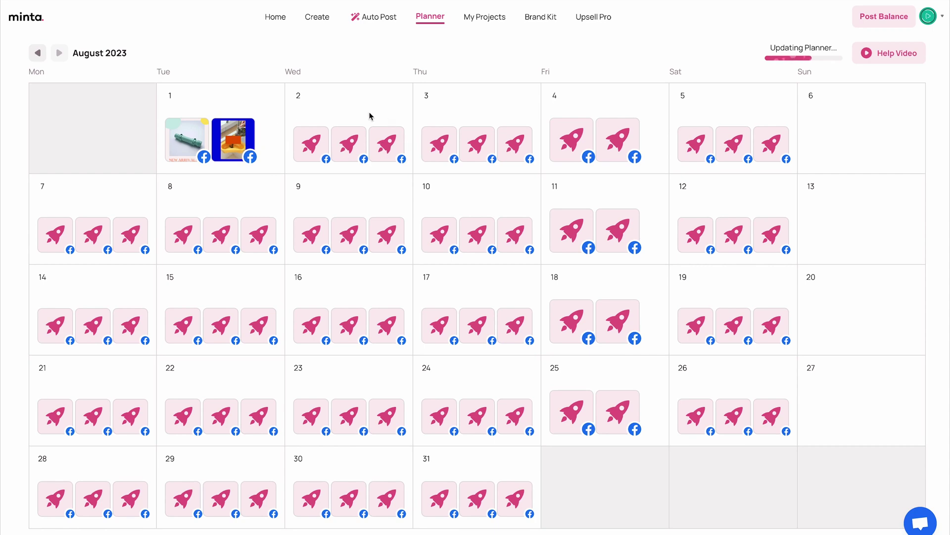
{"action": "left_click", "coordinate": [37, 53]}
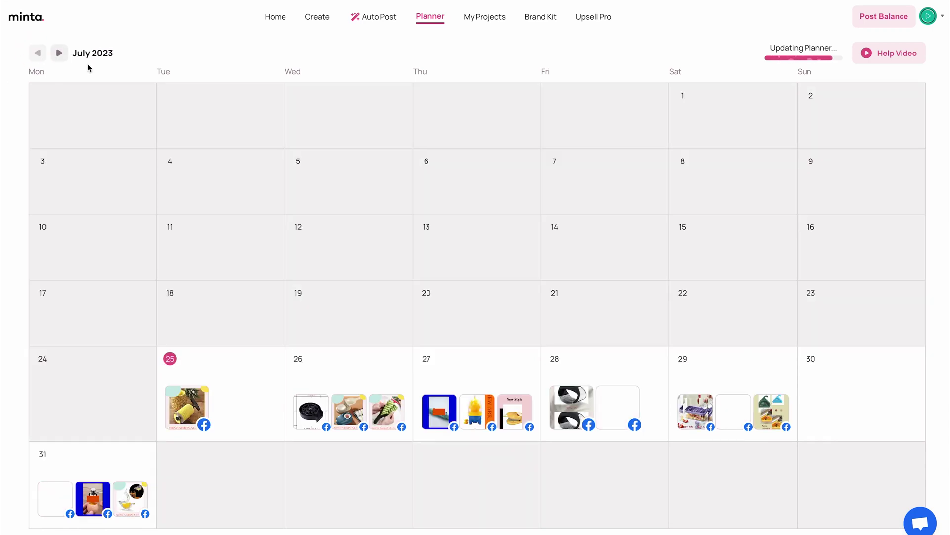
Start the Instagram Auto Post setup and review the Instagram accounts offered for its account step
{"action": "left_click", "coordinate": [374, 17]}
{"action": "left_click", "coordinate": [589, 163]}
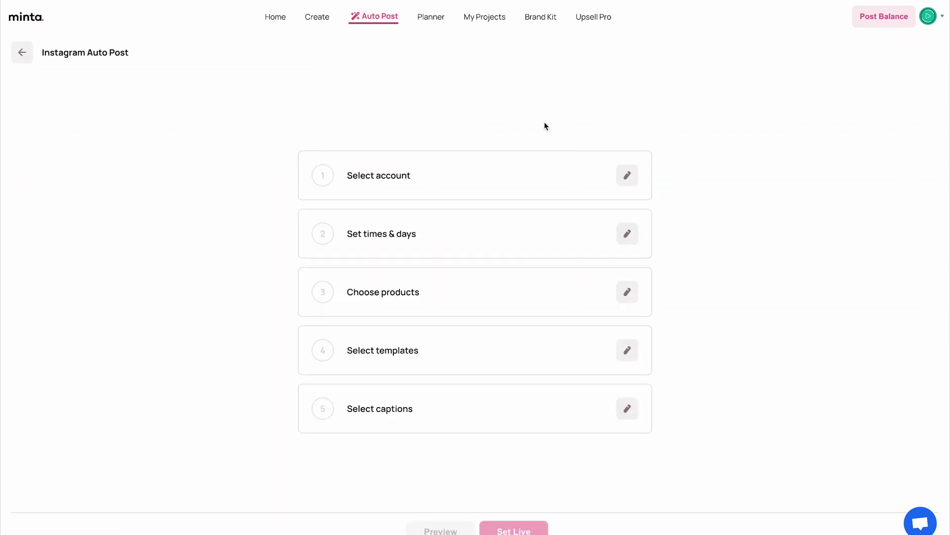
{"action": "left_click", "coordinate": [627, 174]}
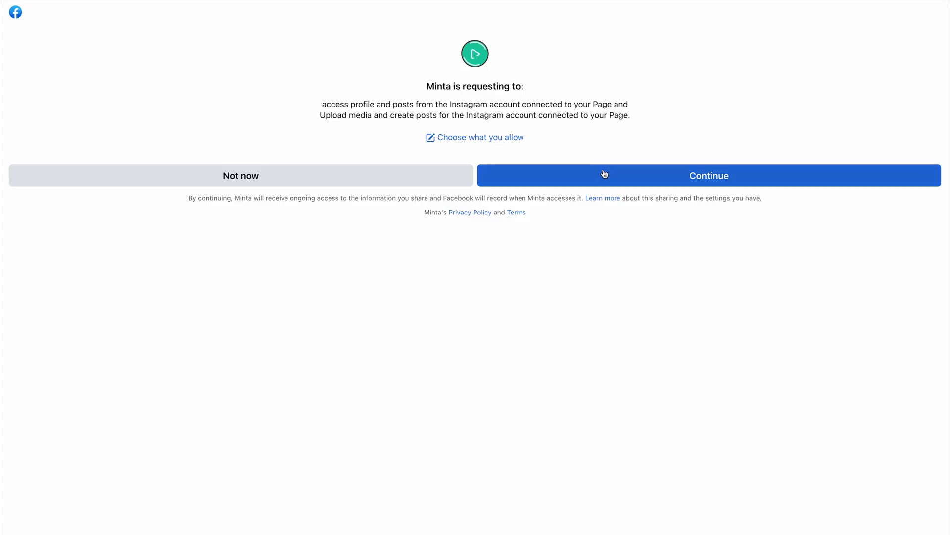
{"action": "left_click", "coordinate": [605, 173]}
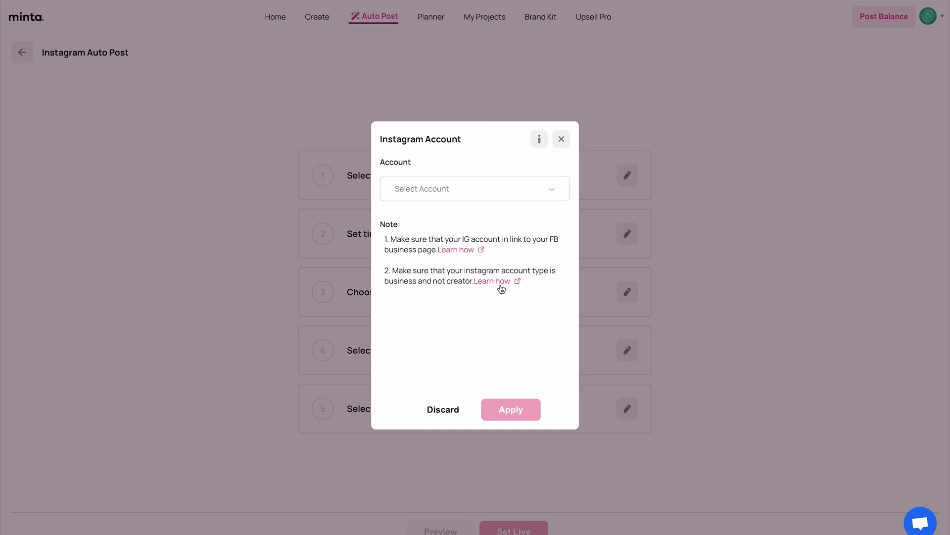
{"action": "left_click", "coordinate": [474, 188]}
{"action": "scroll", "coordinate": [464, 232], "scroll_direction": "down", "scroll_amount": 2}
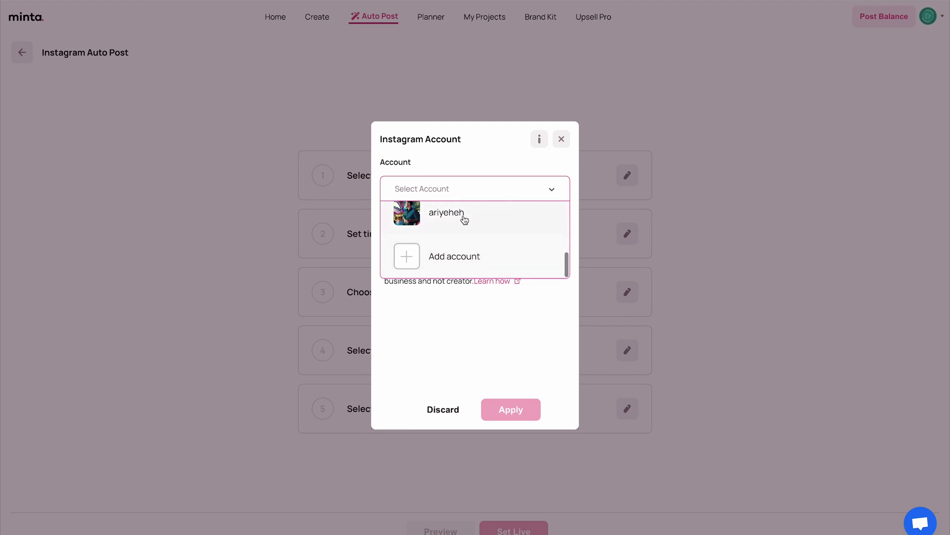
{"action": "left_click", "coordinate": [476, 338]}
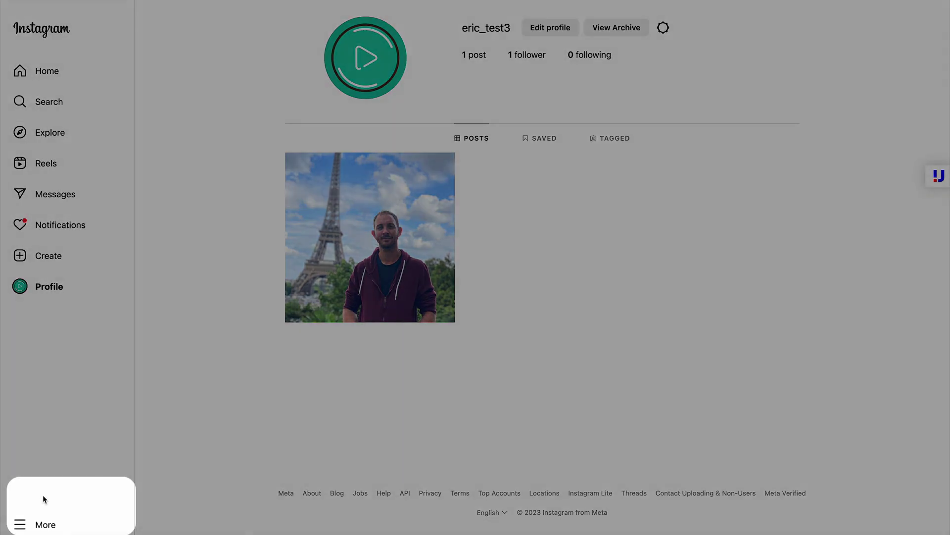
In Instagram settings, begin switching to a professional account of the business type
{"action": "left_click", "coordinate": [42, 522]}
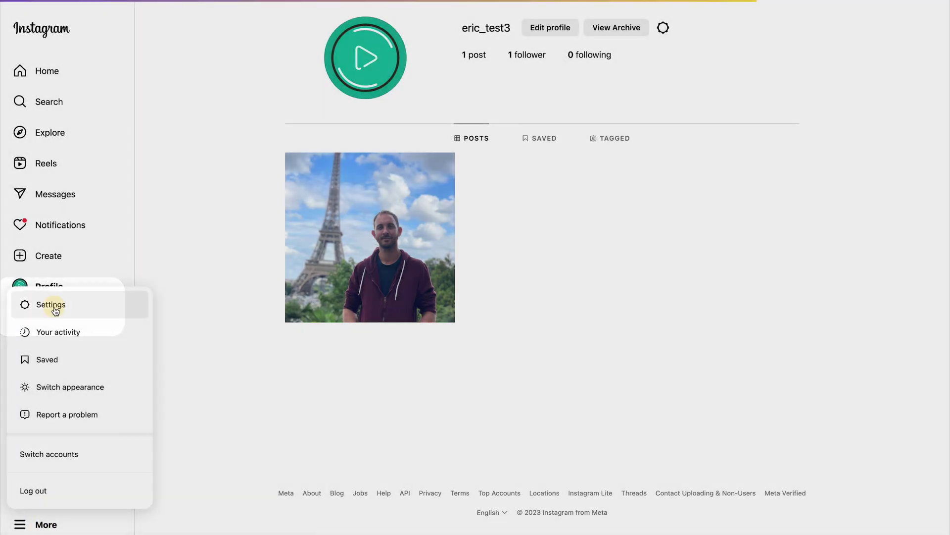
{"action": "left_click", "coordinate": [53, 305]}
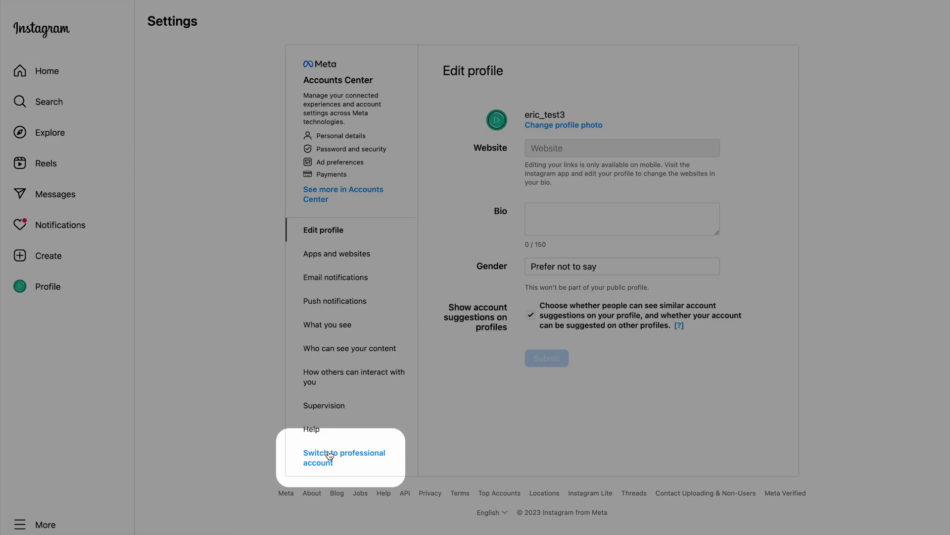
{"action": "left_click", "coordinate": [329, 454]}
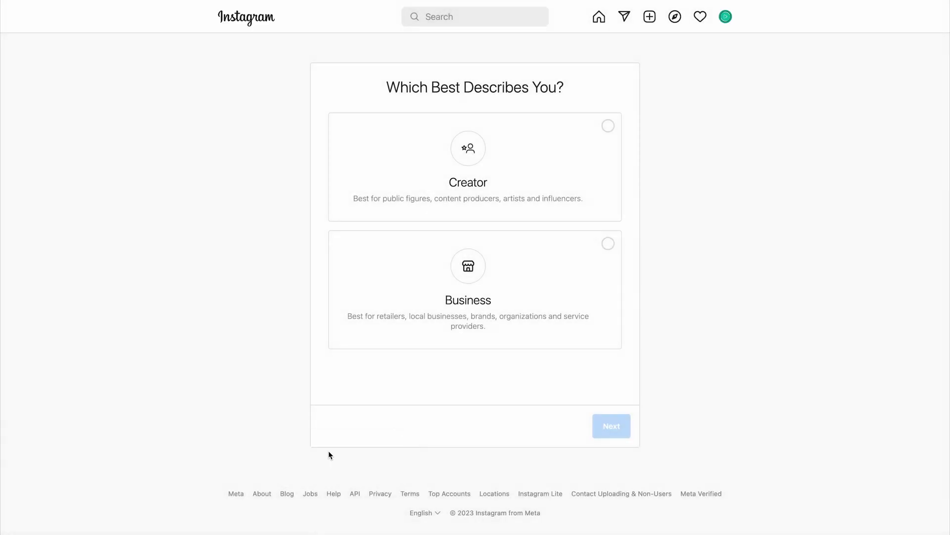
{"action": "left_click", "coordinate": [586, 254]}
{"action": "left_click", "coordinate": [610, 425]}
Choose Shopping & retail as the business category and skip publishing contact info
{"action": "left_click", "coordinate": [377, 167]}
{"action": "type", "text": "ev"}
{"action": "key", "text": "BackSpace"}
{"action": "left_click", "coordinate": [613, 367]}
{"action": "left_click", "coordinate": [610, 426]}
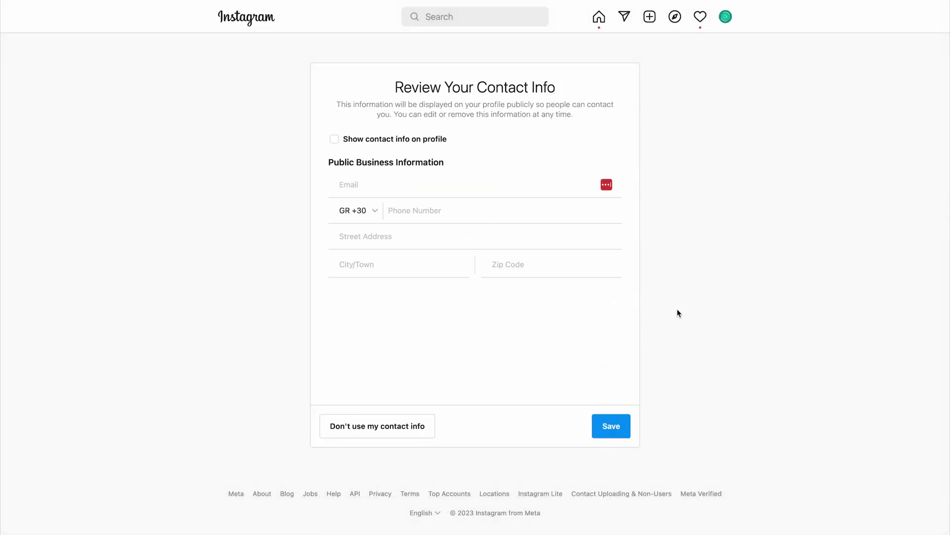
{"action": "left_click", "coordinate": [415, 429]}
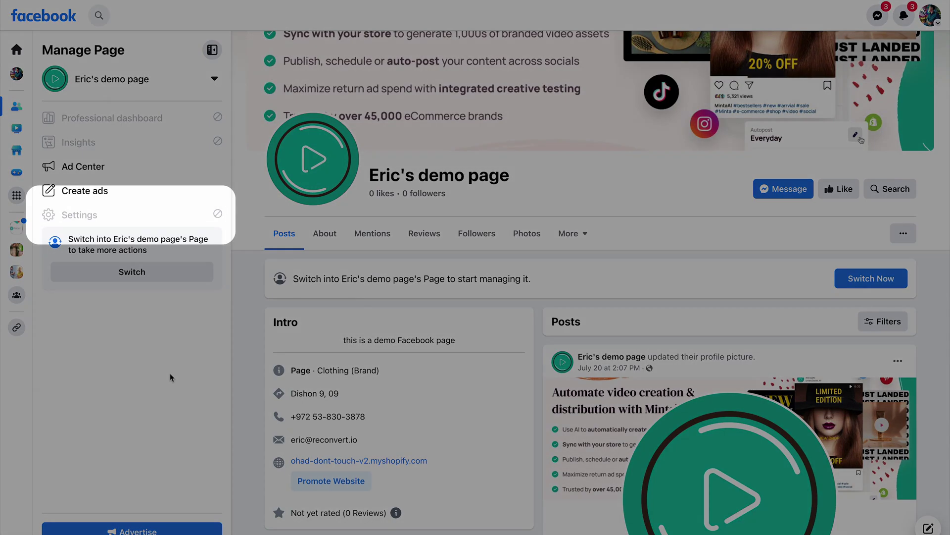
Switch into the demo Page and start connecting Instagram under its Linked Accounts
{"action": "left_click", "coordinate": [148, 225]}
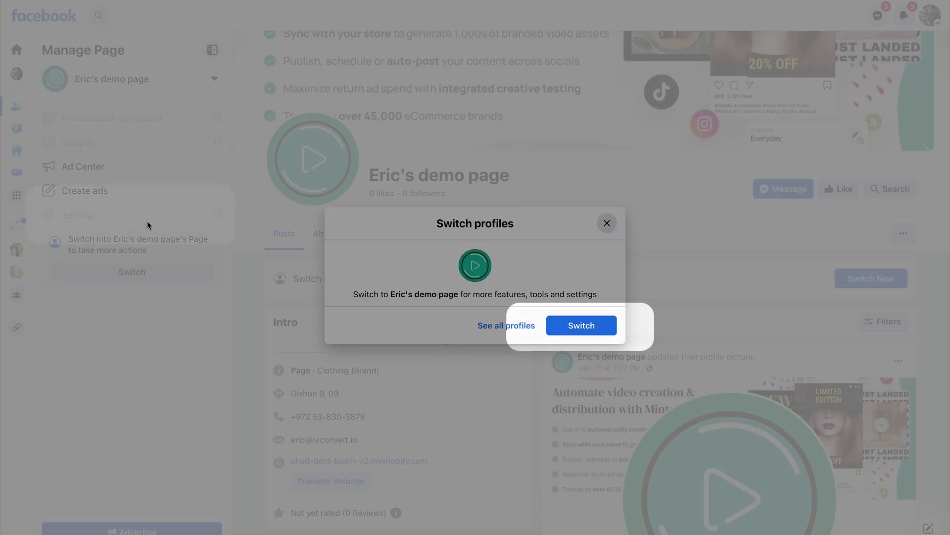
{"action": "left_click", "coordinate": [576, 327]}
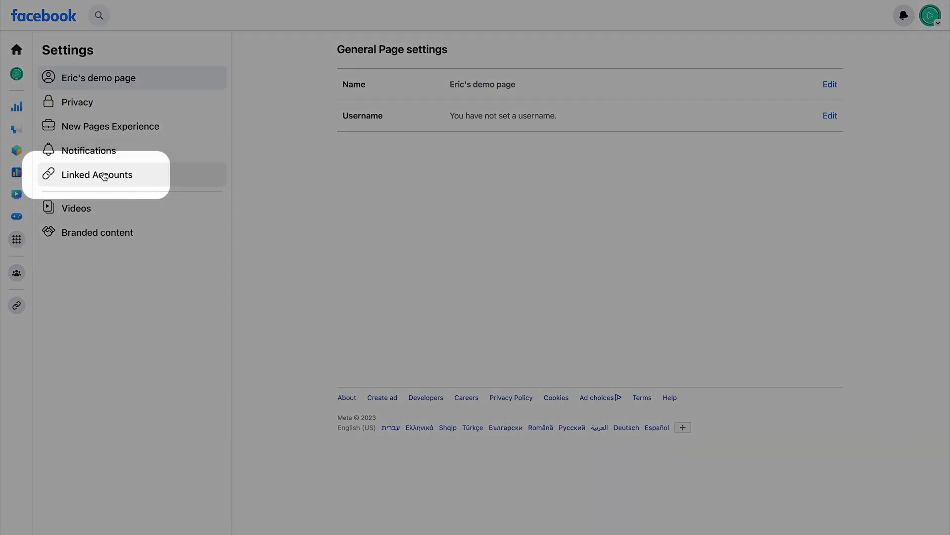
{"action": "left_click", "coordinate": [101, 174]}
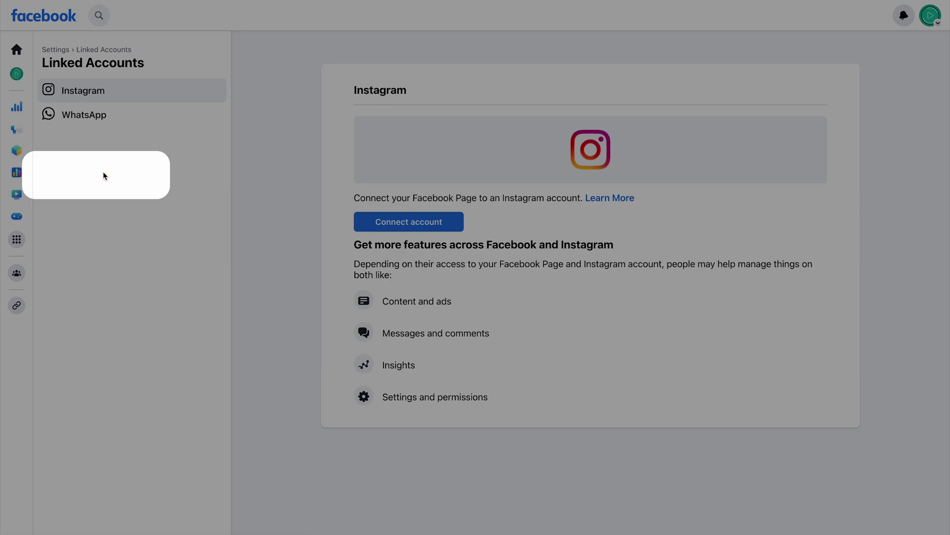
{"action": "left_click", "coordinate": [422, 223]}
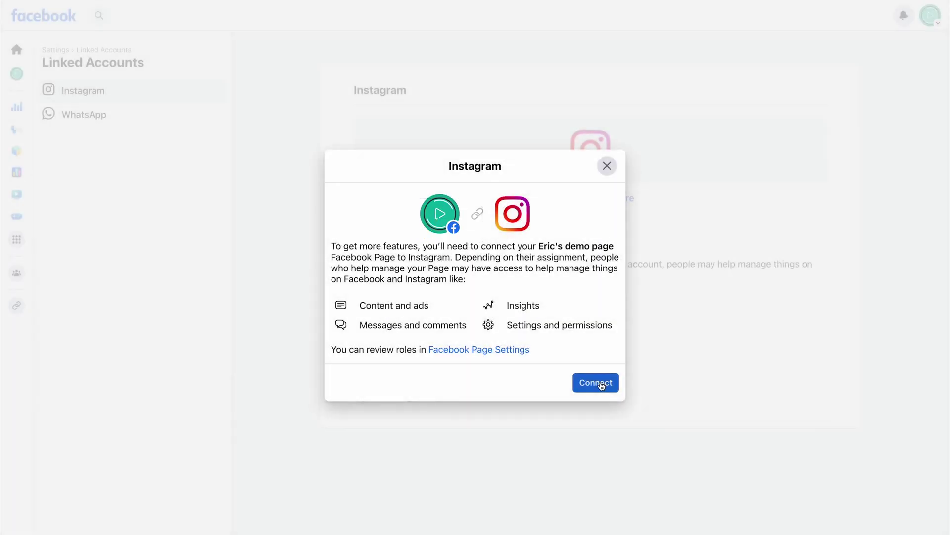
Approve the connection and message access, then log in to the Instagram account
{"action": "left_click", "coordinate": [601, 385]}
{"action": "left_click", "coordinate": [600, 379]}
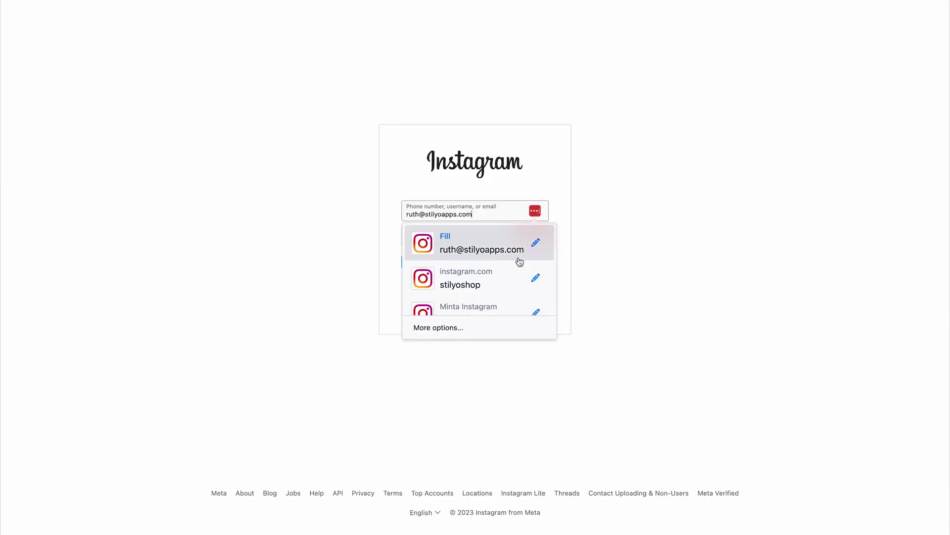
{"action": "scroll", "coordinate": [498, 281], "scroll_direction": "down", "scroll_amount": 2}
{"action": "left_click", "coordinate": [498, 296]}
{"action": "left_click", "coordinate": [475, 261]}
{"action": "left_click", "coordinate": [546, 303]}
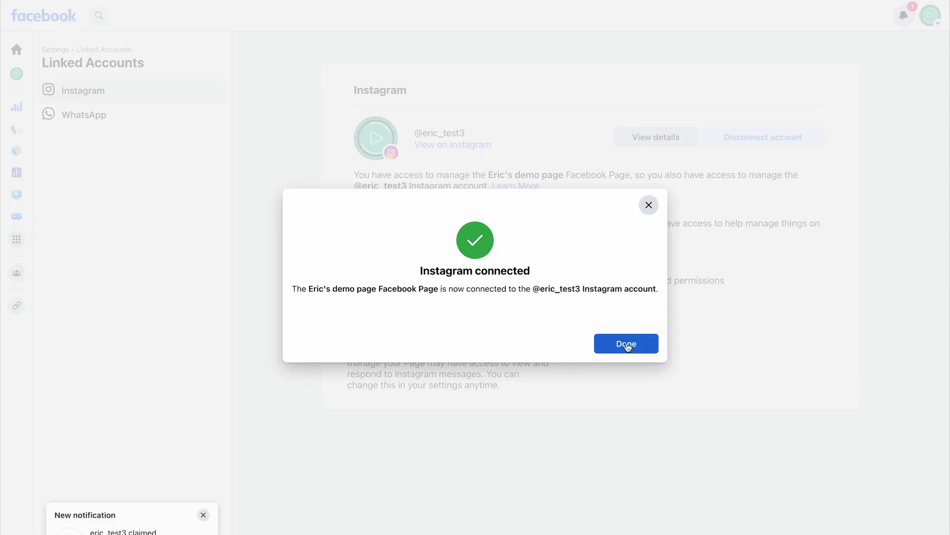
{"action": "left_click", "coordinate": [627, 344]}
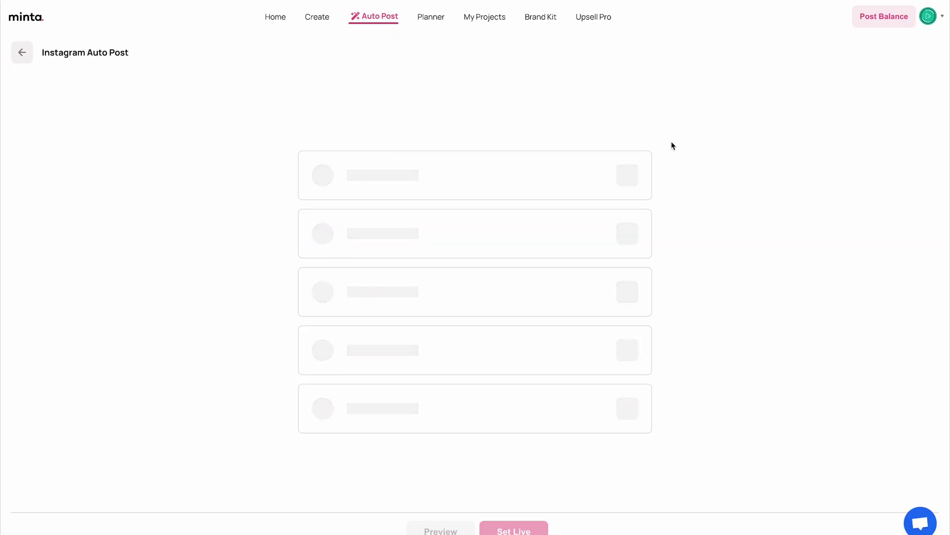
Set the newly connected Instagram account as the auto post account
{"action": "left_click", "coordinate": [627, 175]}
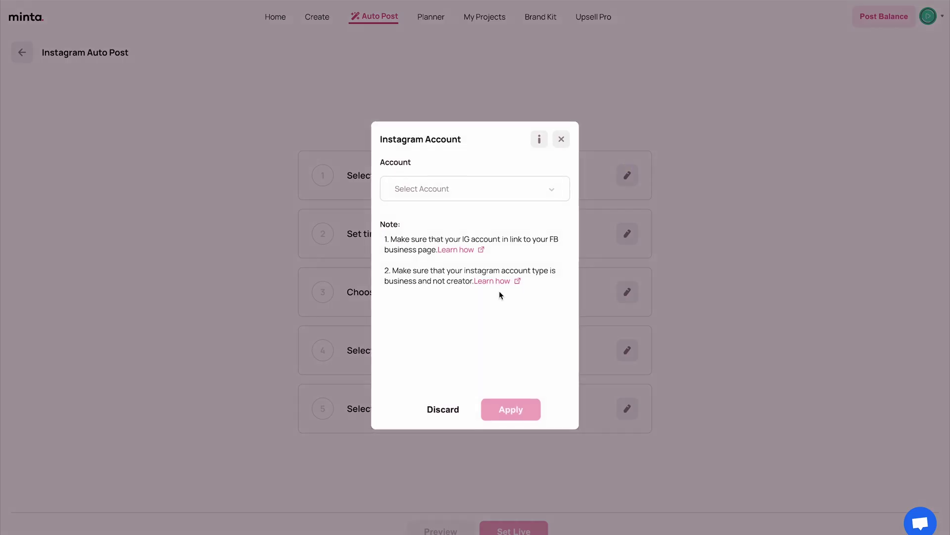
{"action": "left_click", "coordinate": [457, 189]}
{"action": "left_click", "coordinate": [465, 224]}
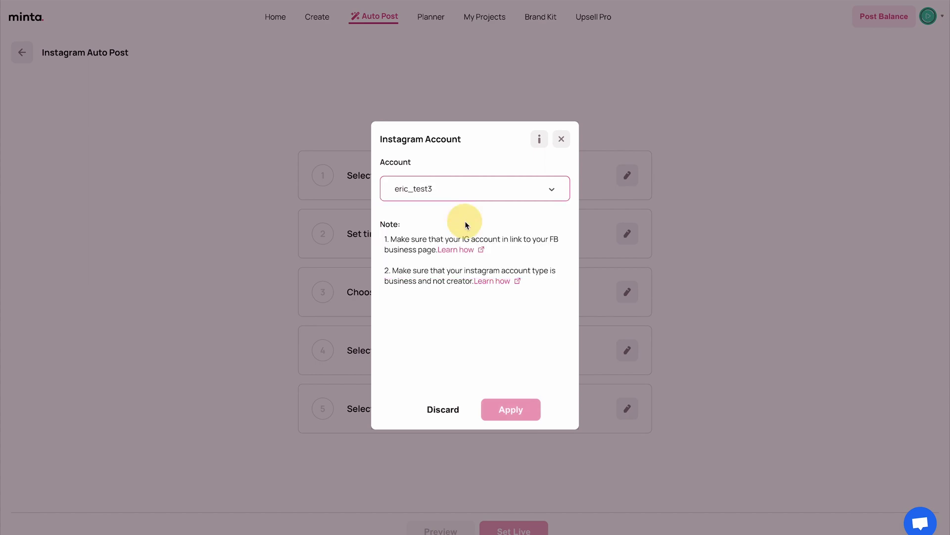
{"action": "left_click", "coordinate": [510, 408]}
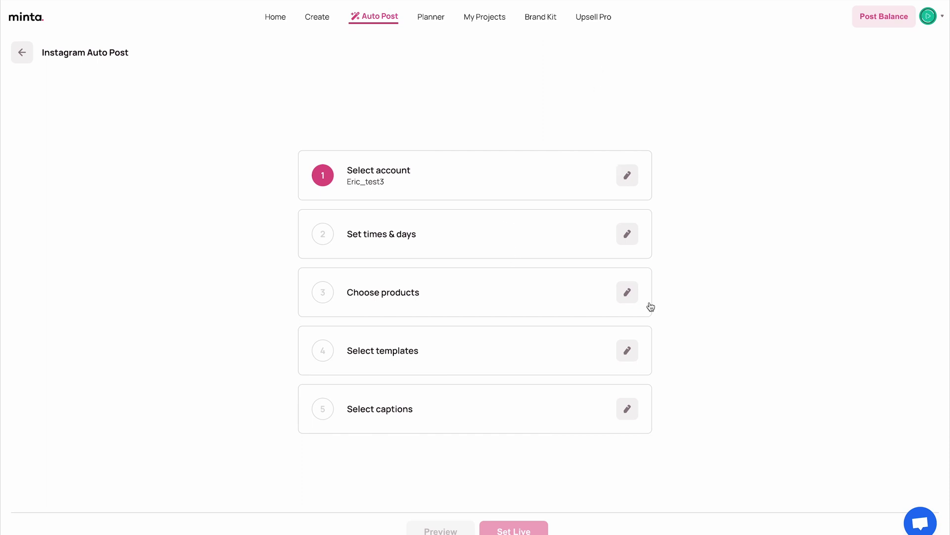
Schedule posts at 13:00 and 20:00 for every day
{"action": "left_click", "coordinate": [631, 239]}
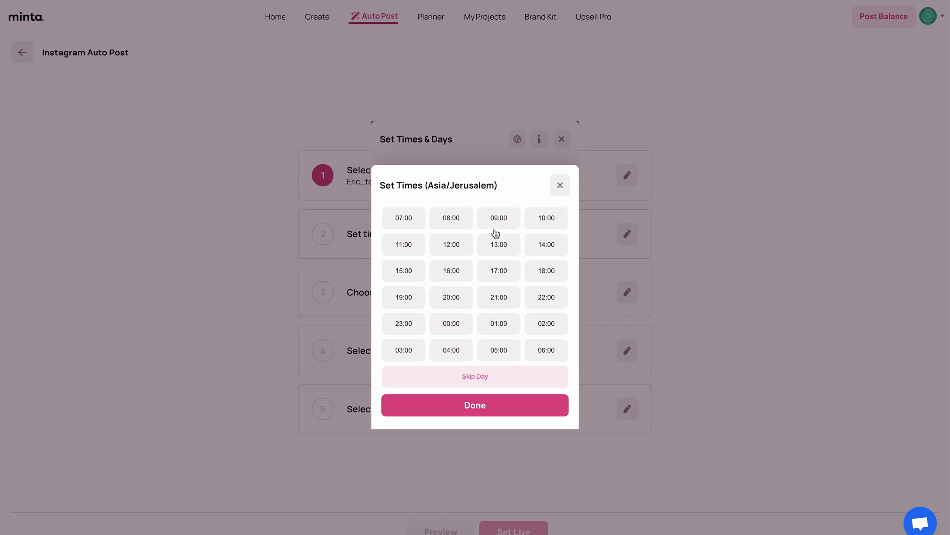
{"action": "left_click", "coordinate": [501, 243]}
{"action": "left_click", "coordinate": [451, 297]}
{"action": "left_click", "coordinate": [494, 412]}
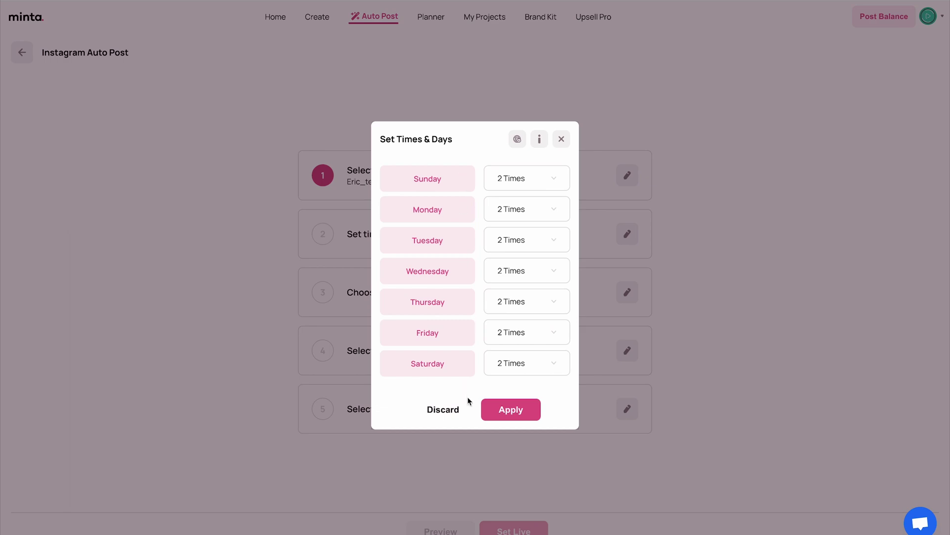
{"action": "left_click", "coordinate": [527, 415]}
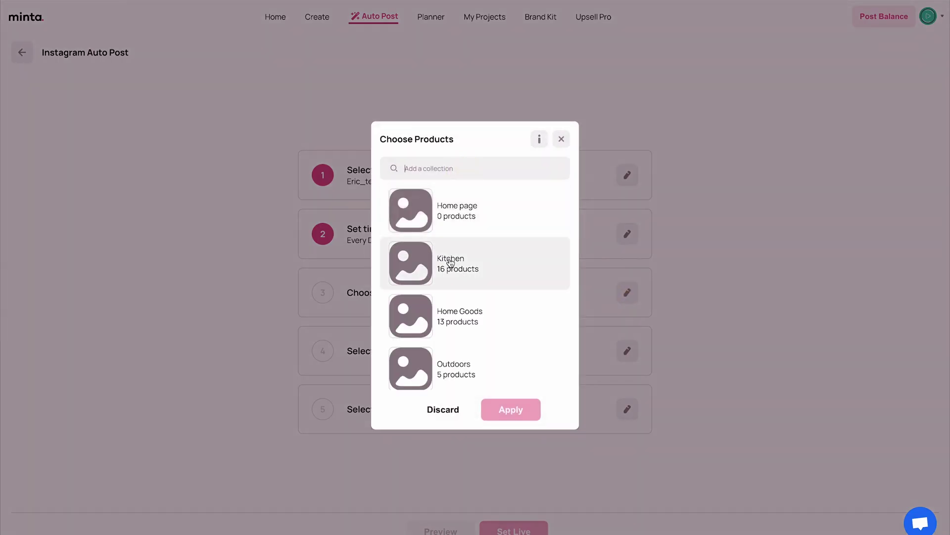
Choose the Kitchen collection as the product source
{"action": "left_click", "coordinate": [472, 261]}
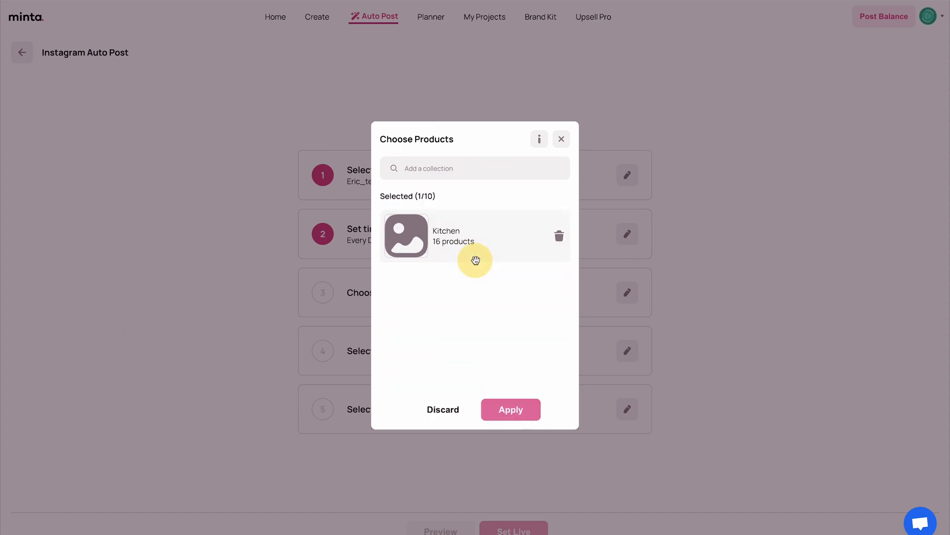
{"action": "left_click", "coordinate": [511, 409]}
{"action": "left_click", "coordinate": [624, 352]}
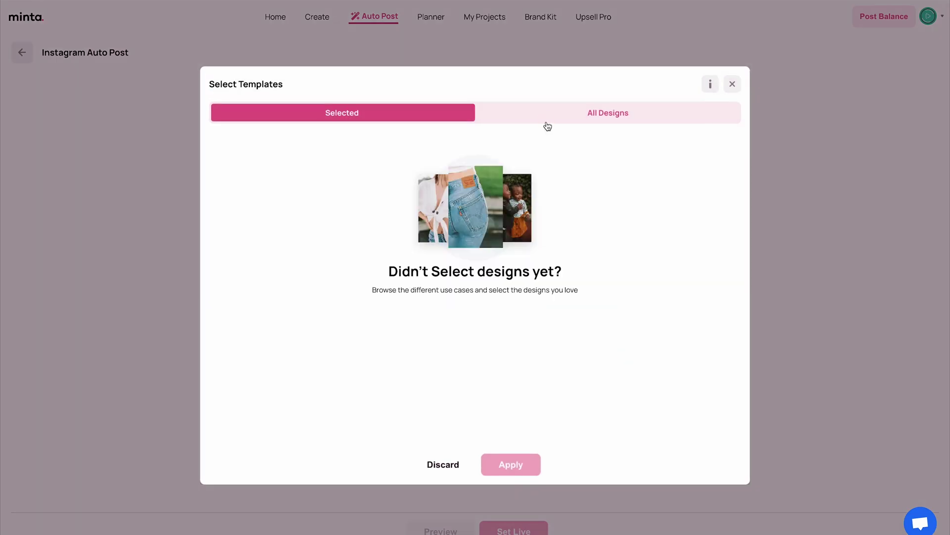
Browse the template categories under All Designs to reach Best sellers
{"action": "left_click", "coordinate": [547, 125]}
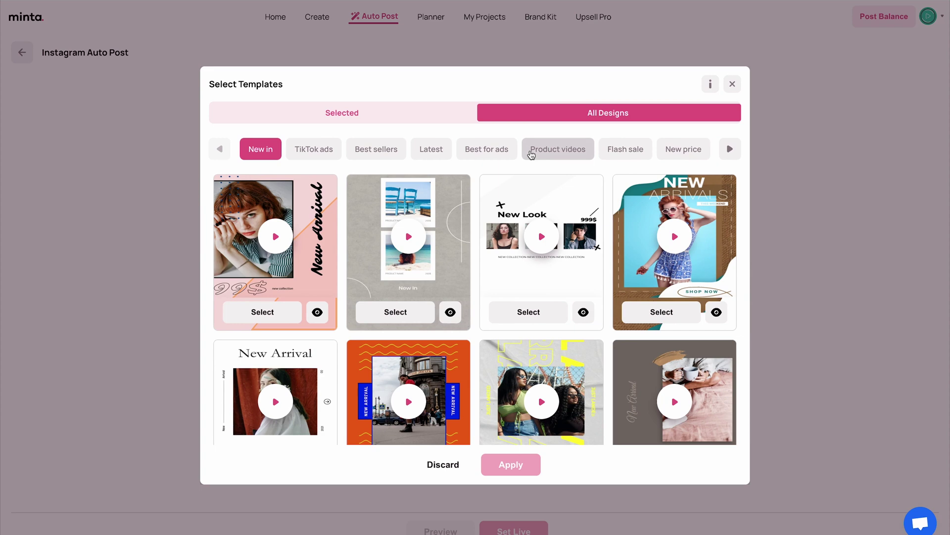
{"action": "left_click", "coordinate": [545, 157]}
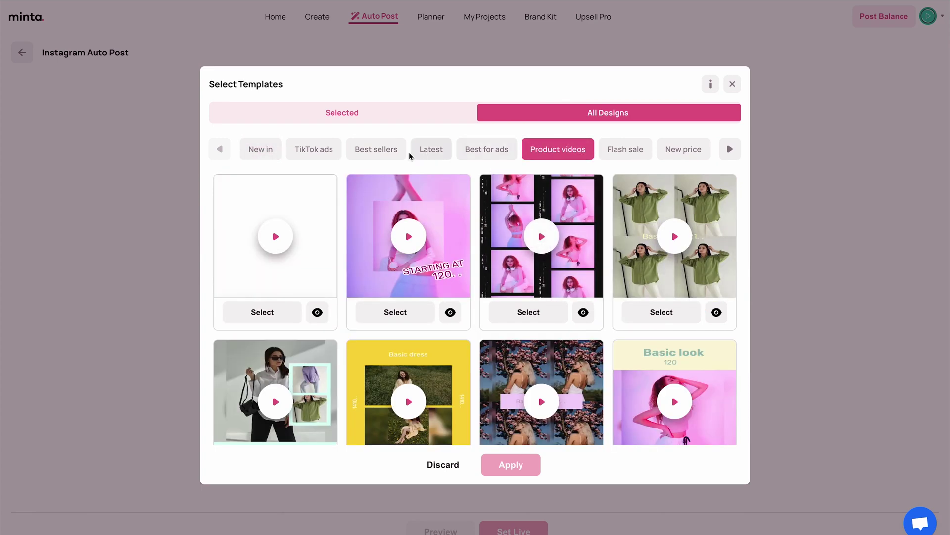
{"action": "left_click", "coordinate": [729, 149]}
{"action": "left_click", "coordinate": [729, 149]}
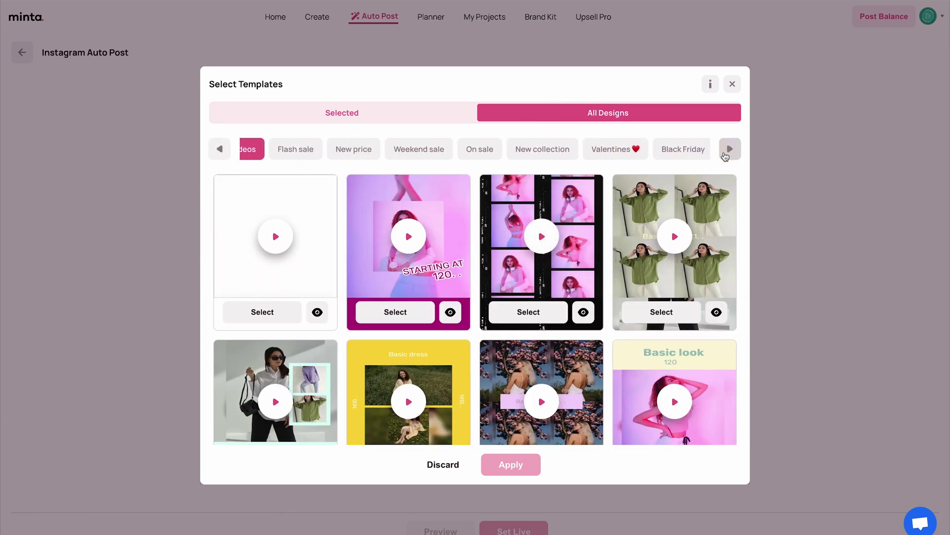
{"action": "left_click", "coordinate": [728, 149]}
{"action": "left_click", "coordinate": [220, 150]}
{"action": "left_click", "coordinate": [220, 150]}
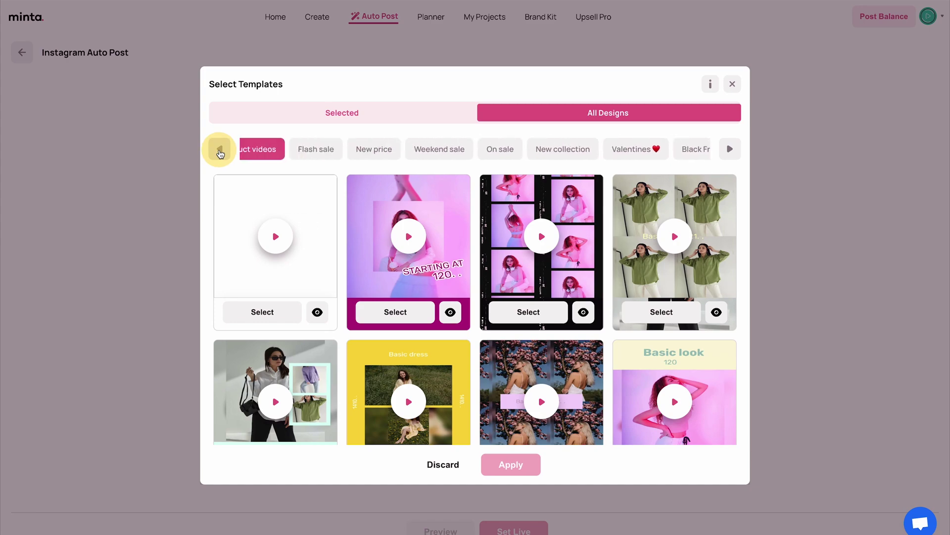
{"action": "left_click", "coordinate": [219, 150]}
{"action": "left_click", "coordinate": [220, 150]}
{"action": "left_click", "coordinate": [219, 150]}
Select ten Best sellers templates and apply them to the Instagram auto post
{"action": "left_click", "coordinate": [376, 149]}
{"action": "left_click", "coordinate": [262, 312]}
{"action": "scroll", "coordinate": [275, 297], "scroll_direction": "down", "scroll_amount": 2}
{"action": "left_click", "coordinate": [262, 387]}
{"action": "left_click", "coordinate": [396, 387]}
{"action": "left_click", "coordinate": [528, 387]}
{"action": "left_click", "coordinate": [631, 219]}
{"action": "scroll", "coordinate": [631, 220], "scroll_direction": "down", "scroll_amount": 1}
{"action": "scroll", "coordinate": [383, 267], "scroll_direction": "down", "scroll_amount": 8}
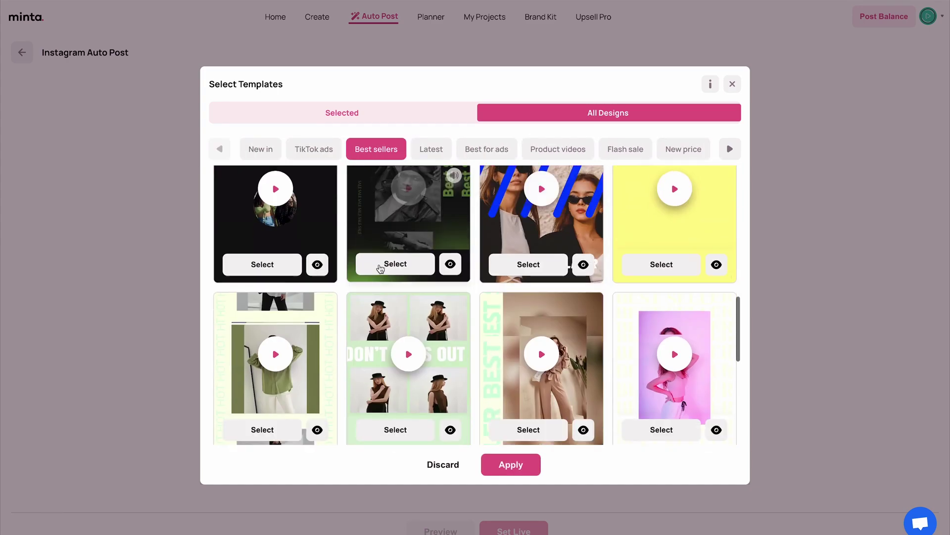
{"action": "left_click", "coordinate": [383, 267]}
{"action": "scroll", "coordinate": [384, 267], "scroll_direction": "down", "scroll_amount": 2}
{"action": "left_click", "coordinate": [416, 350]}
{"action": "left_click", "coordinate": [529, 352]}
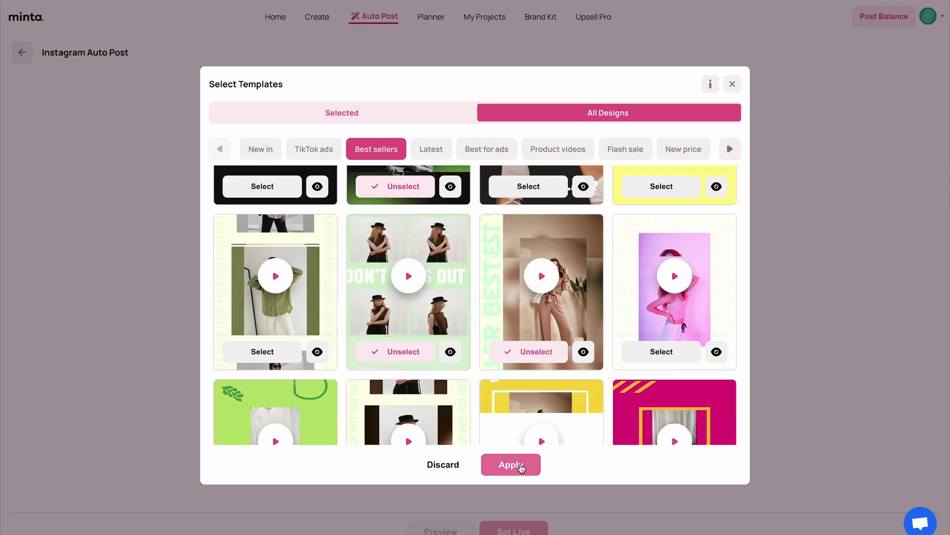
{"action": "left_click", "coordinate": [521, 468]}
Apply six captions and set the Instagram Auto Post live
{"action": "left_click", "coordinate": [424, 406]}
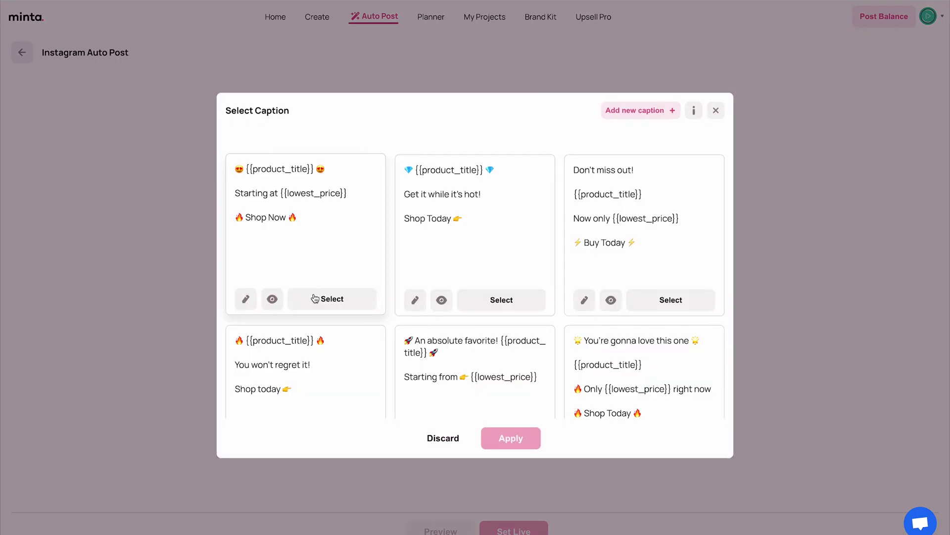
{"action": "left_click", "coordinate": [330, 299]}
{"action": "left_click", "coordinate": [483, 302]}
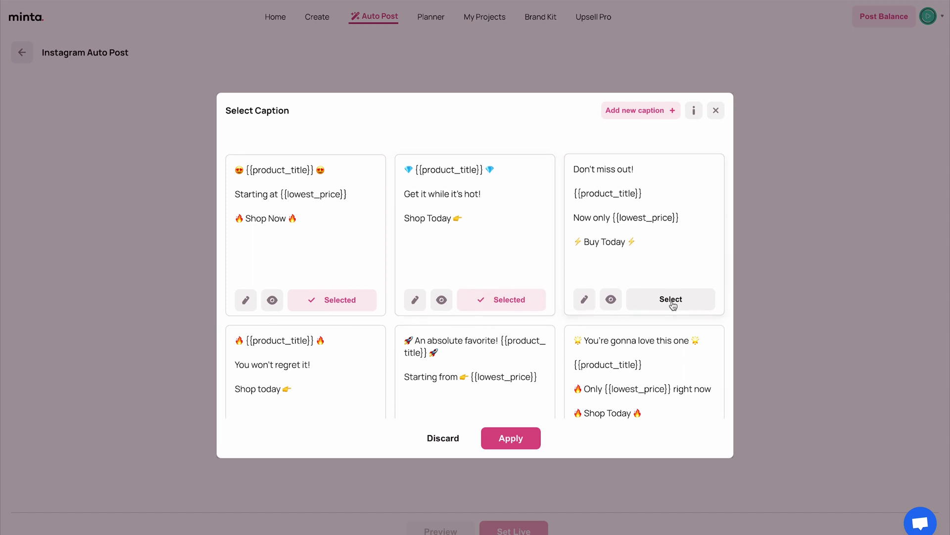
{"action": "left_click", "coordinate": [673, 302]}
{"action": "scroll", "coordinate": [674, 302], "scroll_direction": "down", "scroll_amount": 1}
{"action": "left_click", "coordinate": [511, 438]}
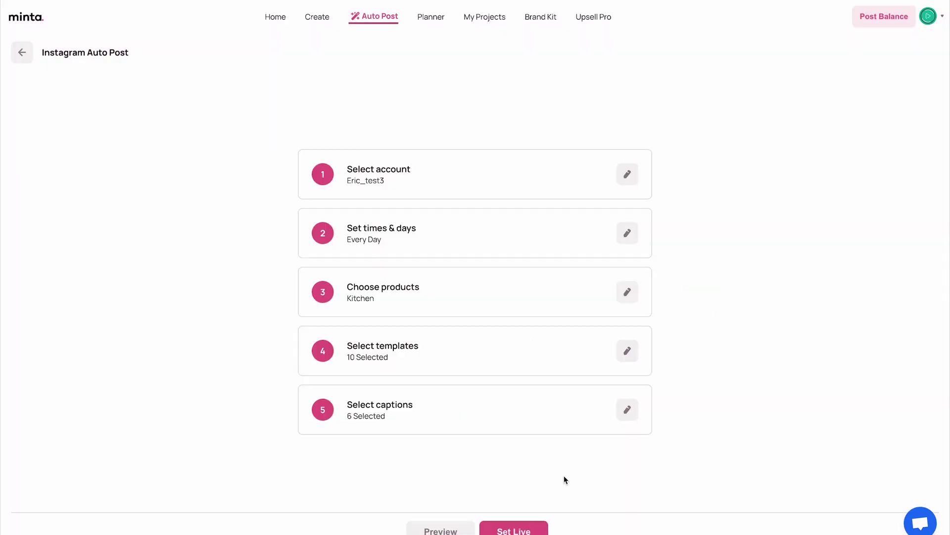
{"action": "left_click", "coordinate": [529, 531]}
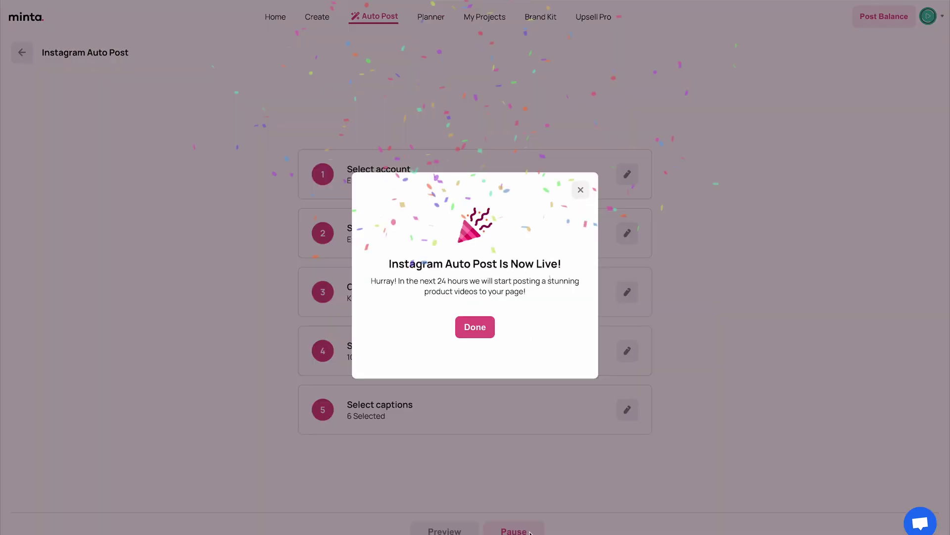
{"action": "left_click", "coordinate": [481, 329]}
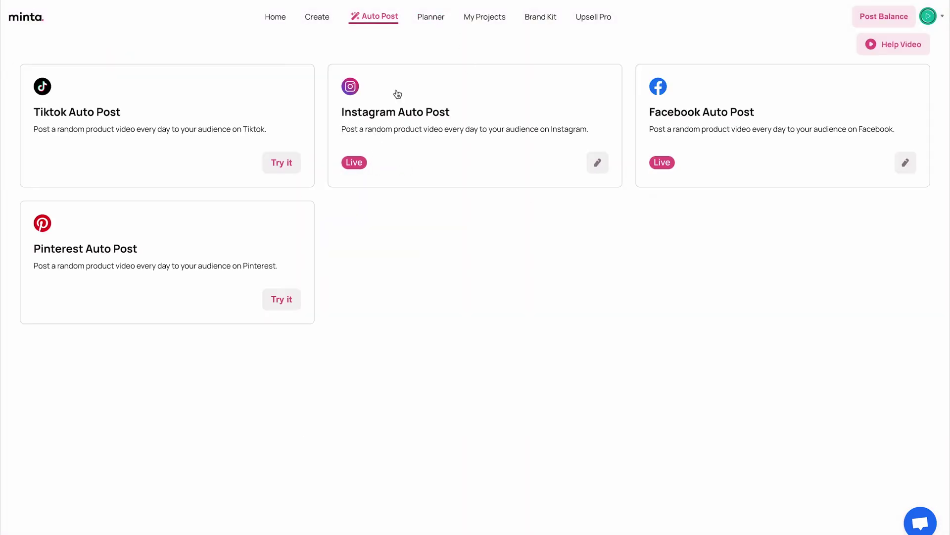
Check the planner's August 2023 Instagram and Facebook posts, then return to Auto Post
{"action": "left_click", "coordinate": [424, 18]}
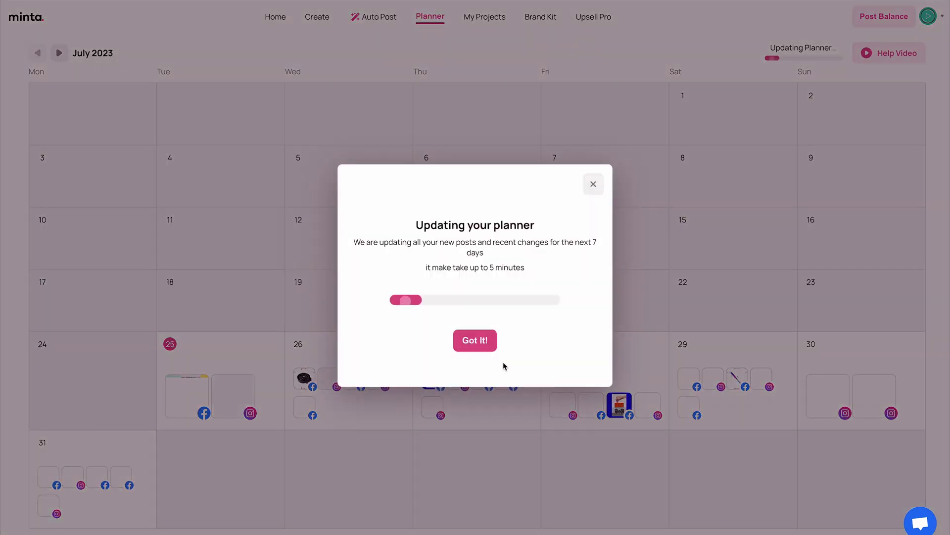
{"action": "left_click", "coordinate": [480, 347]}
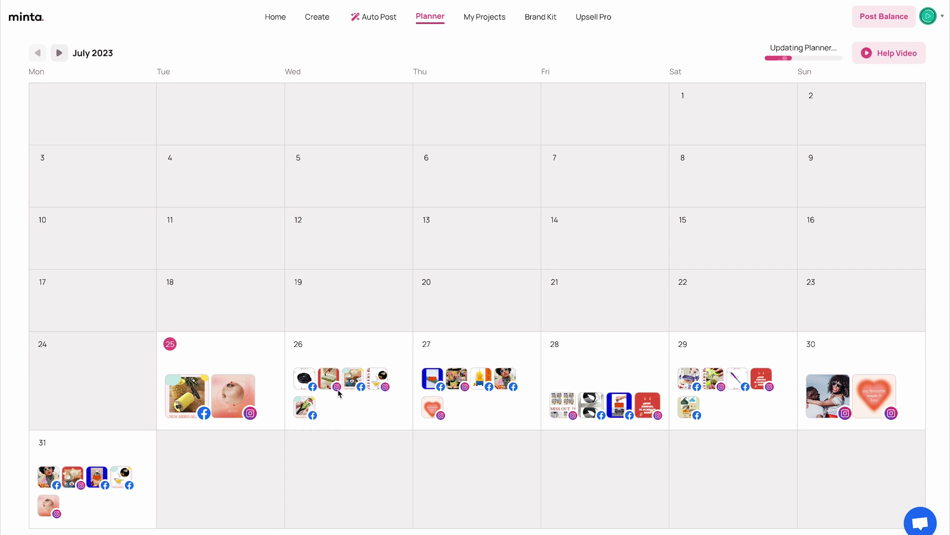
{"action": "left_click", "coordinate": [60, 53]}
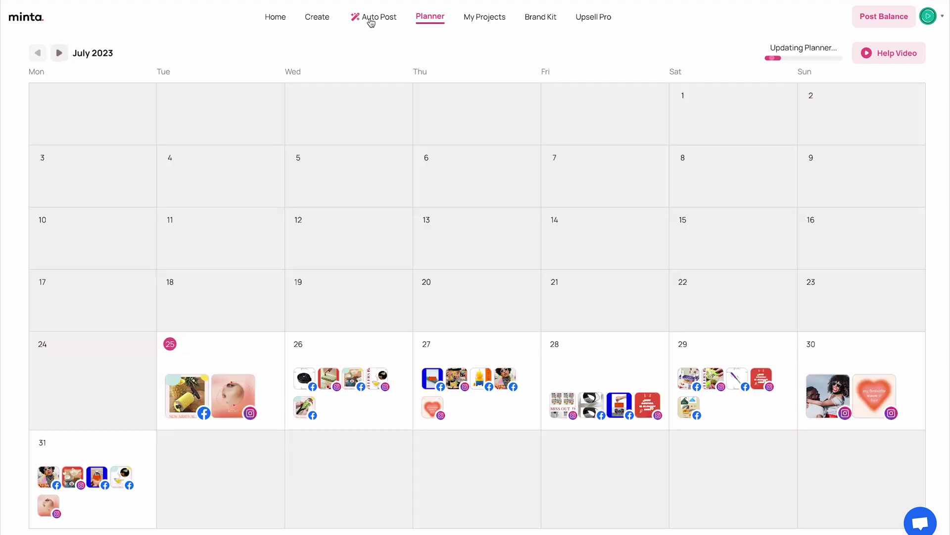
{"action": "left_click", "coordinate": [369, 17]}
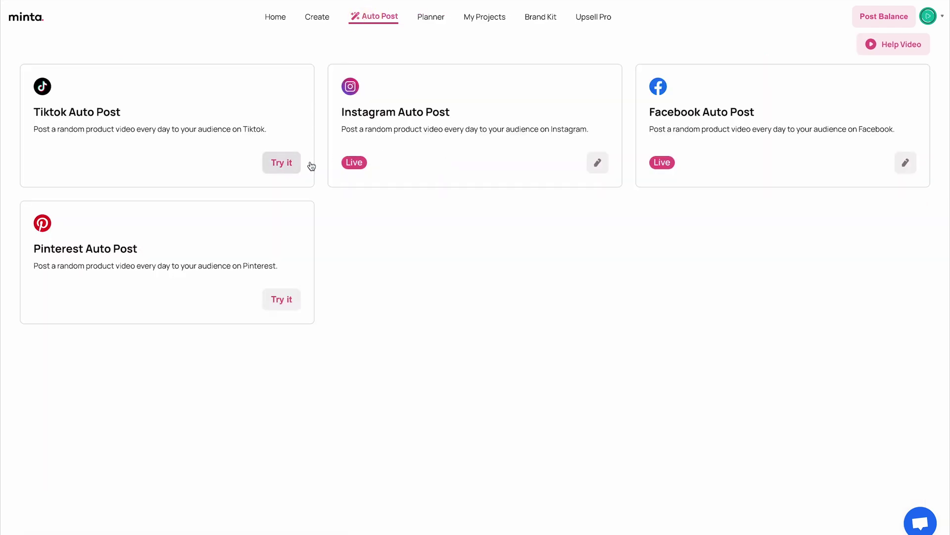
Start TikTok Auto Post and select the connected TikTok account
{"action": "left_click", "coordinate": [280, 162]}
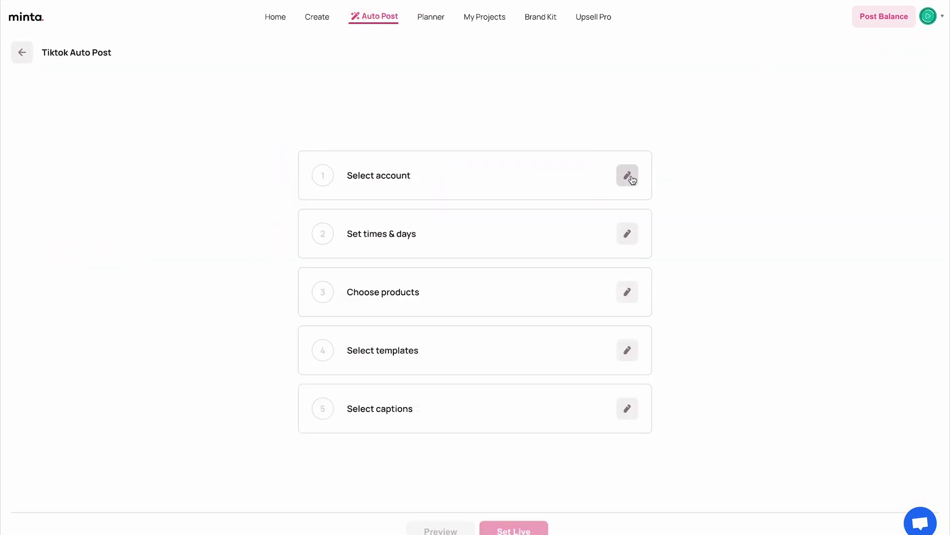
{"action": "left_click", "coordinate": [627, 175]}
{"action": "left_click", "coordinate": [420, 188]}
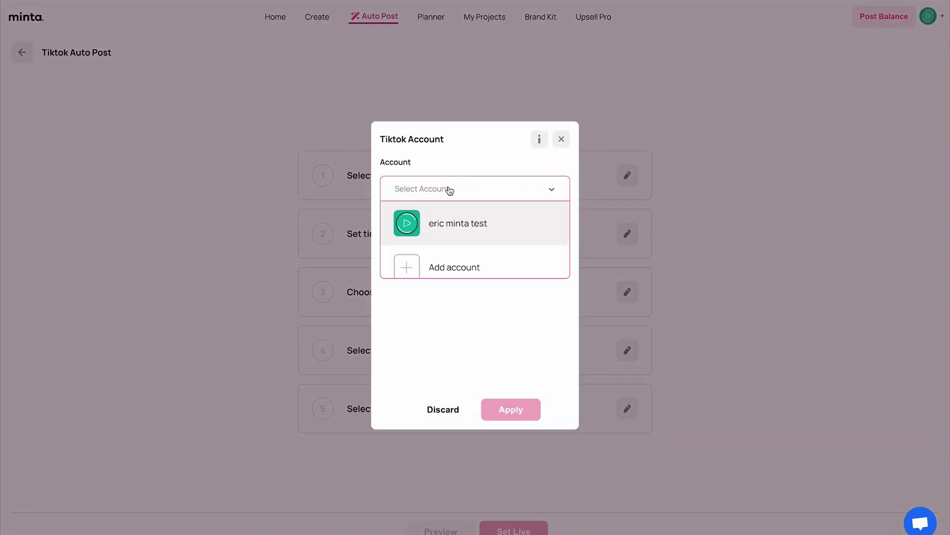
{"action": "left_click", "coordinate": [460, 218]}
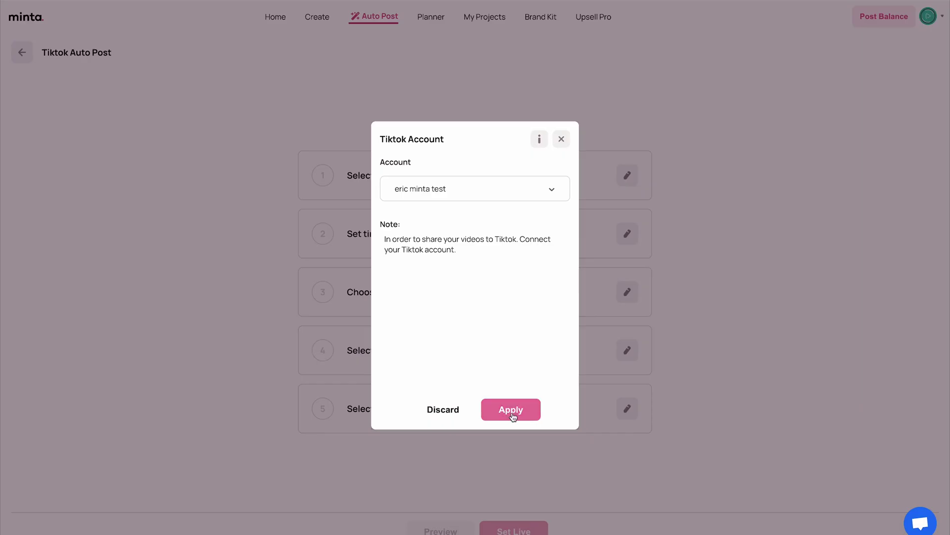
{"action": "left_click", "coordinate": [512, 411]}
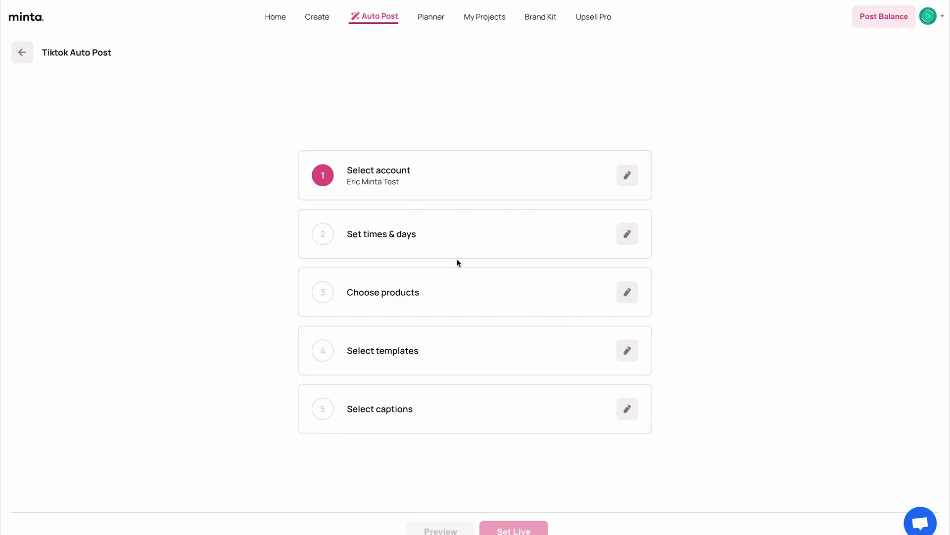
Set TikTok to post three times a day, every day
{"action": "left_click", "coordinate": [627, 234]}
{"action": "left_click", "coordinate": [517, 139]}
{"action": "left_click", "coordinate": [547, 244]}
{"action": "left_click", "coordinate": [499, 270]}
{"action": "left_click", "coordinate": [403, 295]}
{"action": "left_click", "coordinate": [475, 403]}
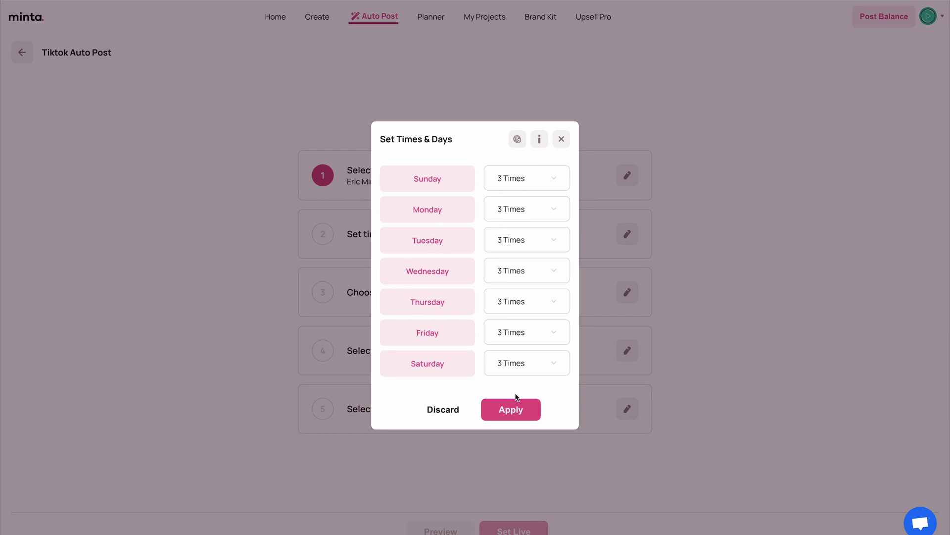
{"action": "left_click", "coordinate": [515, 410]}
Add the green and dark templates, select all captions, and set TikTok live
{"action": "scroll", "coordinate": [535, 248], "scroll_direction": "down", "scroll_amount": 3}
{"action": "left_click", "coordinate": [407, 337]}
{"action": "scroll", "coordinate": [526, 341], "scroll_direction": "down", "scroll_amount": 3}
{"action": "left_click", "coordinate": [527, 341]}
{"action": "scroll", "coordinate": [278, 361], "scroll_direction": "up", "scroll_amount": 4}
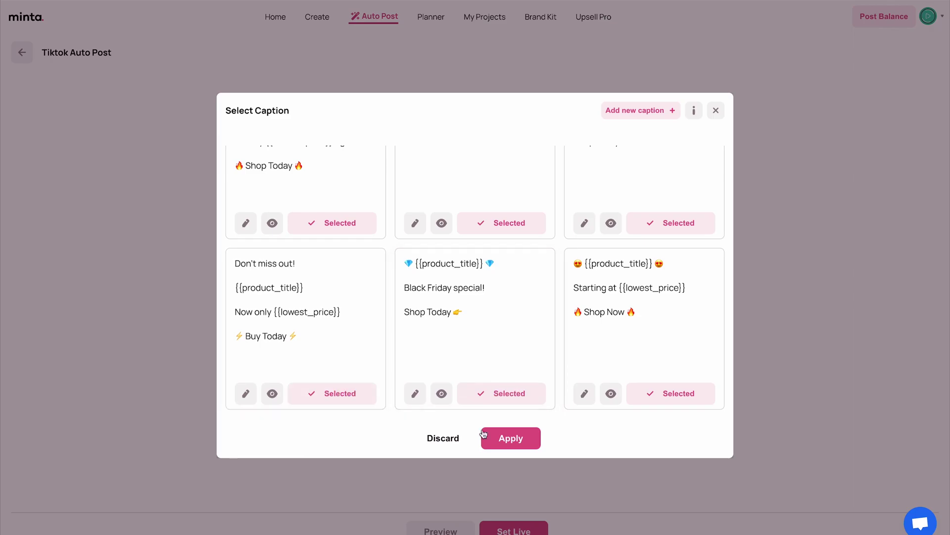
{"action": "left_click", "coordinate": [487, 437]}
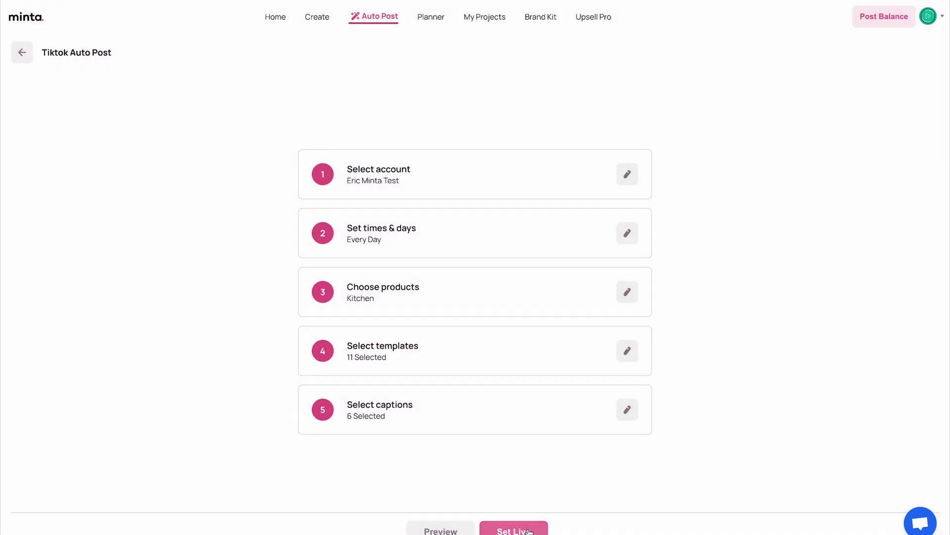
{"action": "left_click", "coordinate": [528, 530]}
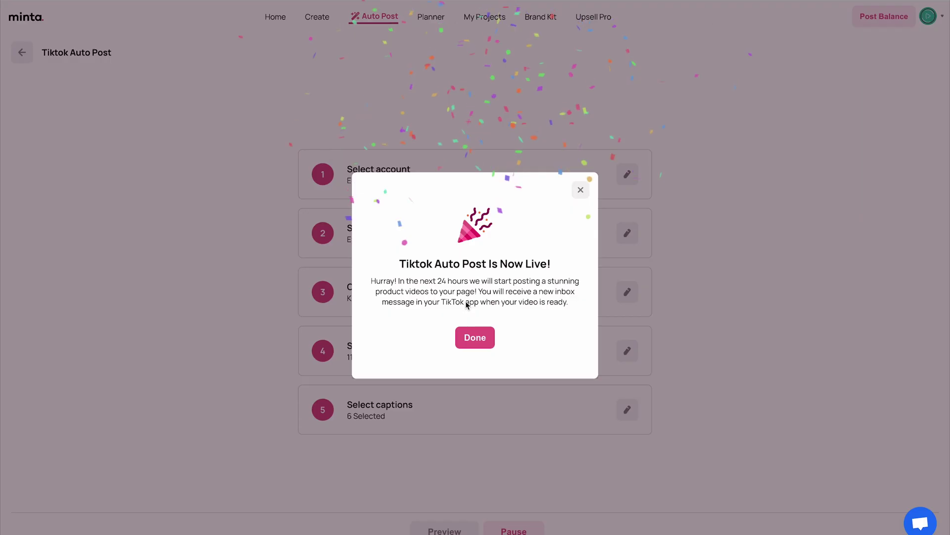
{"action": "left_click", "coordinate": [478, 339]}
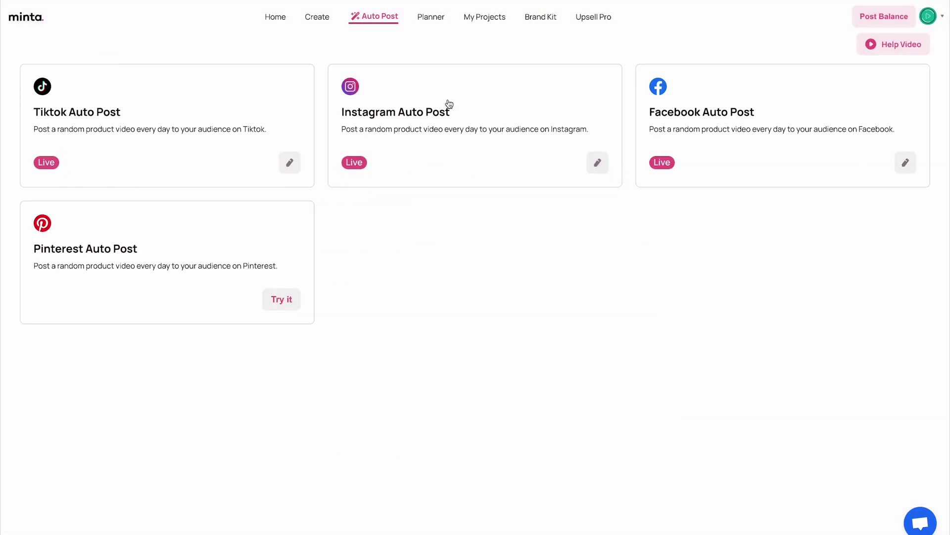
View the July 2023 planner with TikTok posts added, then return to Auto Post
{"action": "left_click", "coordinate": [433, 17]}
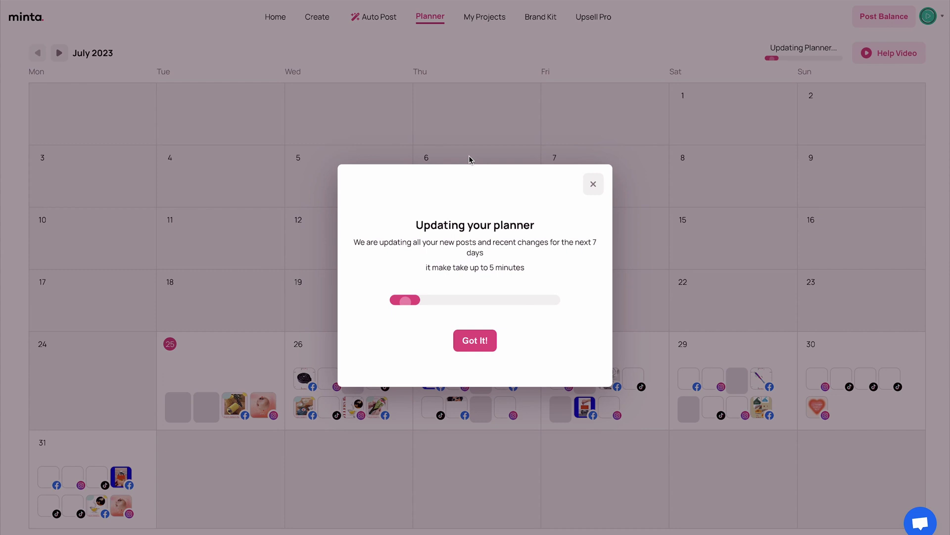
{"action": "left_click", "coordinate": [484, 341]}
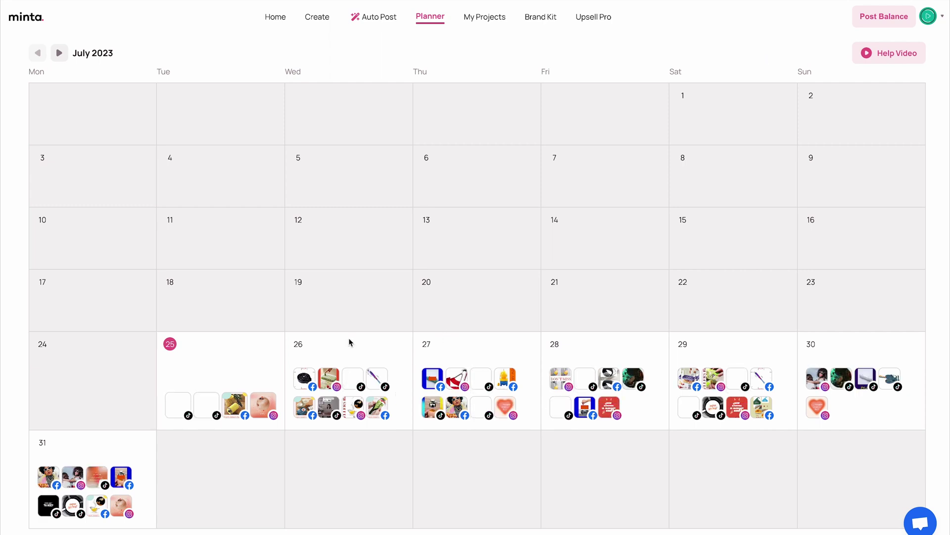
{"action": "left_click", "coordinate": [374, 16]}
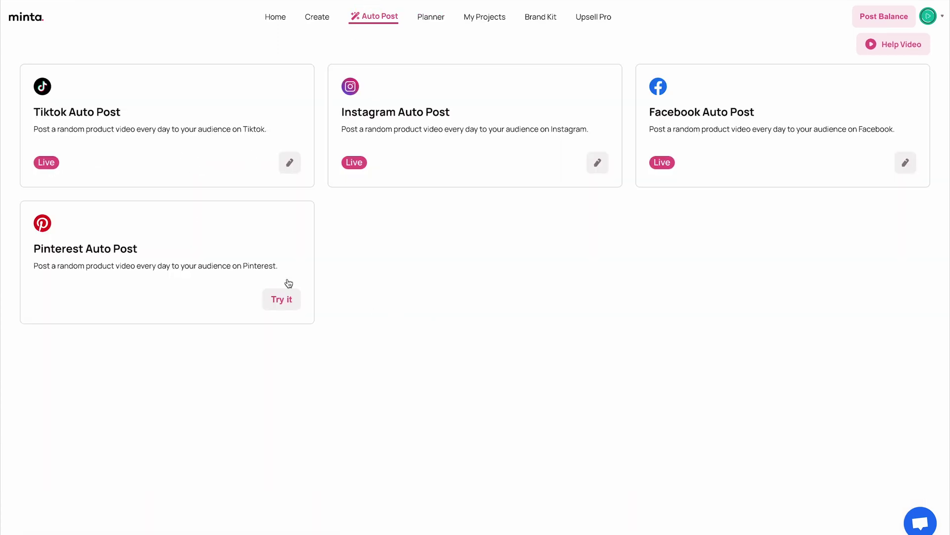
Begin the Pinterest Auto Post setup from its card to reach the board choice
{"action": "left_click", "coordinate": [282, 300]}
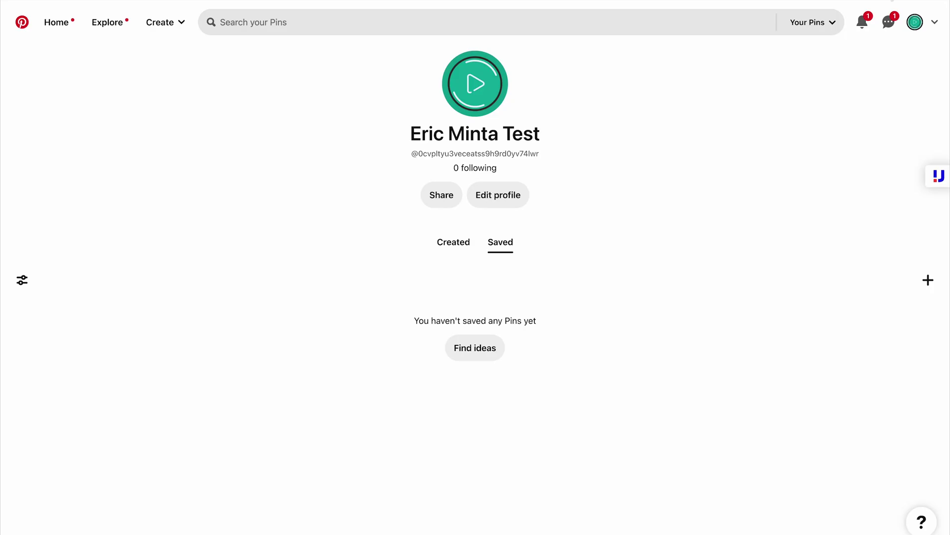
Upgrade Pinterest to a business account with a business name and website test.com
{"action": "left_click", "coordinate": [934, 21]}
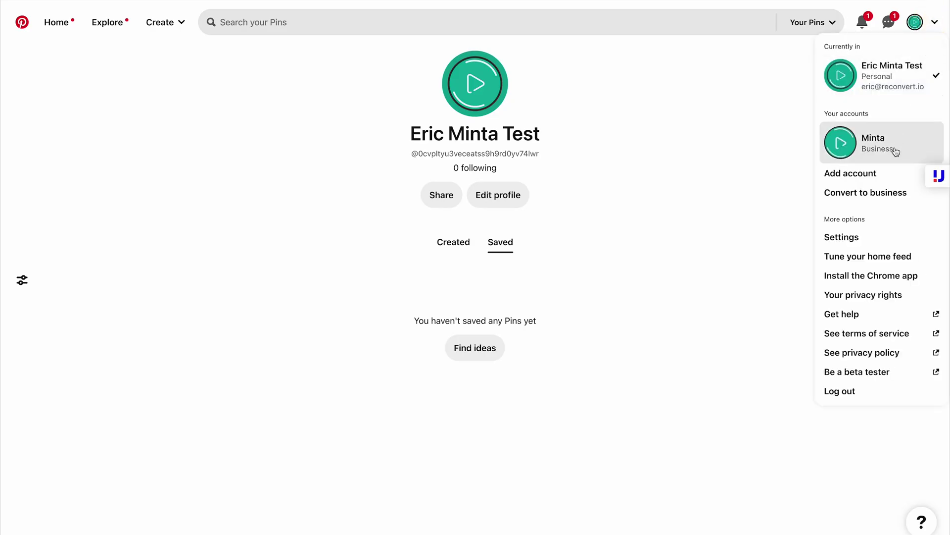
{"action": "left_click", "coordinate": [872, 197]}
{"action": "left_click", "coordinate": [537, 406]}
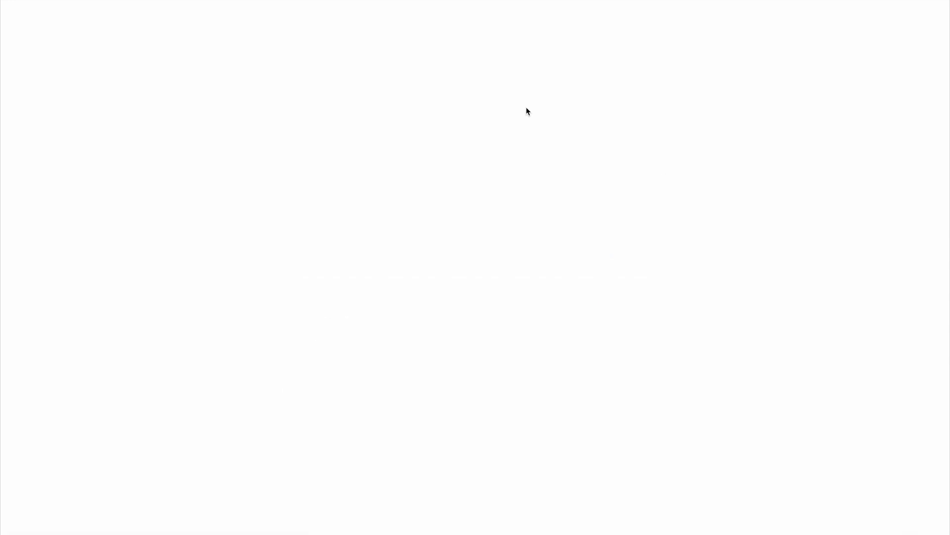
{"action": "left_click", "coordinate": [596, 132]}
{"action": "type", "text": "Eric test"}
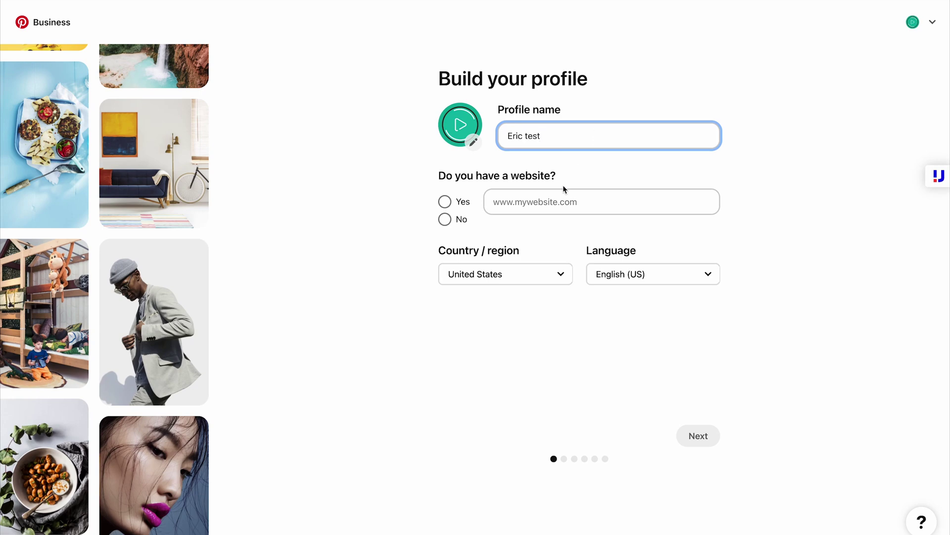
{"action": "left_click", "coordinate": [565, 201]}
{"action": "type", "text": "test.com"}
{"action": "left_click", "coordinate": [700, 435]}
Answer the onboarding questions: not sure yet, and grow your audience
{"action": "left_click", "coordinate": [697, 433]}
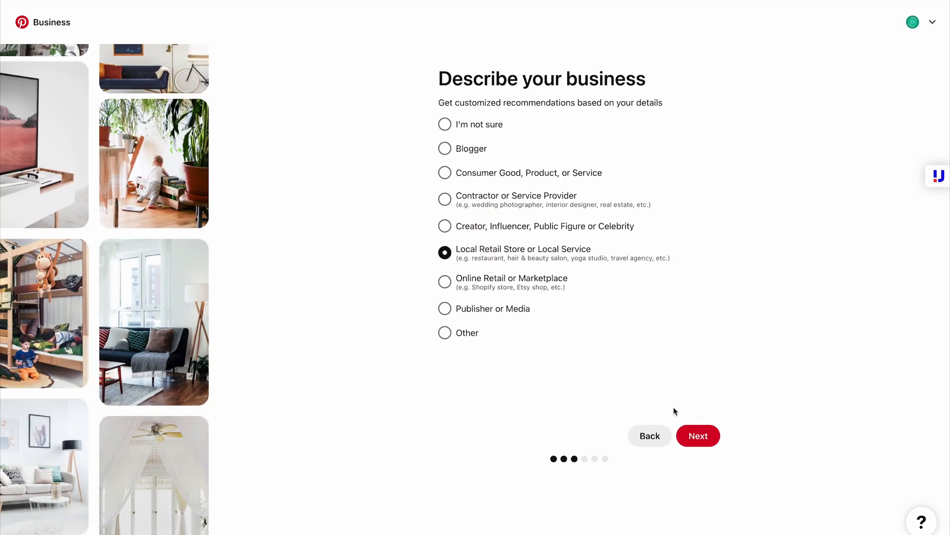
{"action": "left_click", "coordinate": [698, 436]}
{"action": "left_click", "coordinate": [471, 214]}
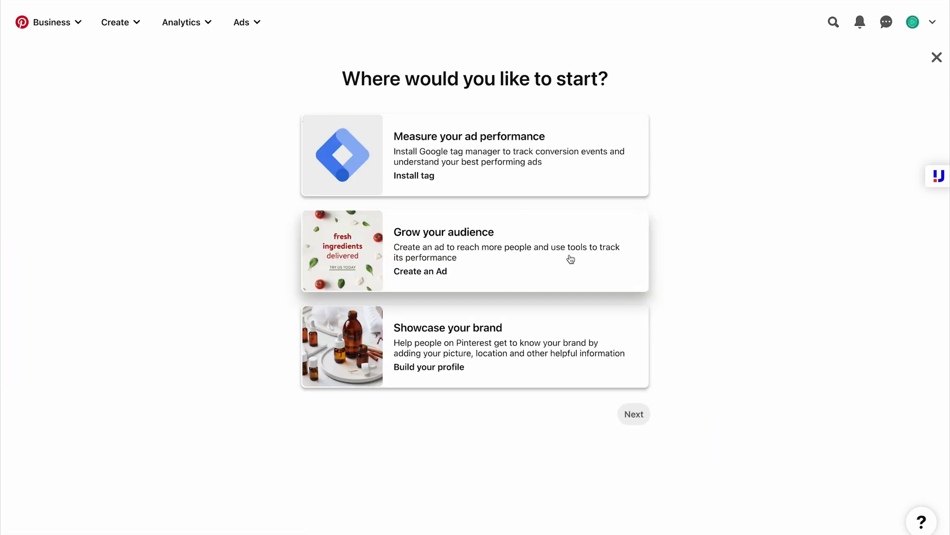
{"action": "left_click", "coordinate": [534, 278]}
{"action": "left_click", "coordinate": [632, 413]}
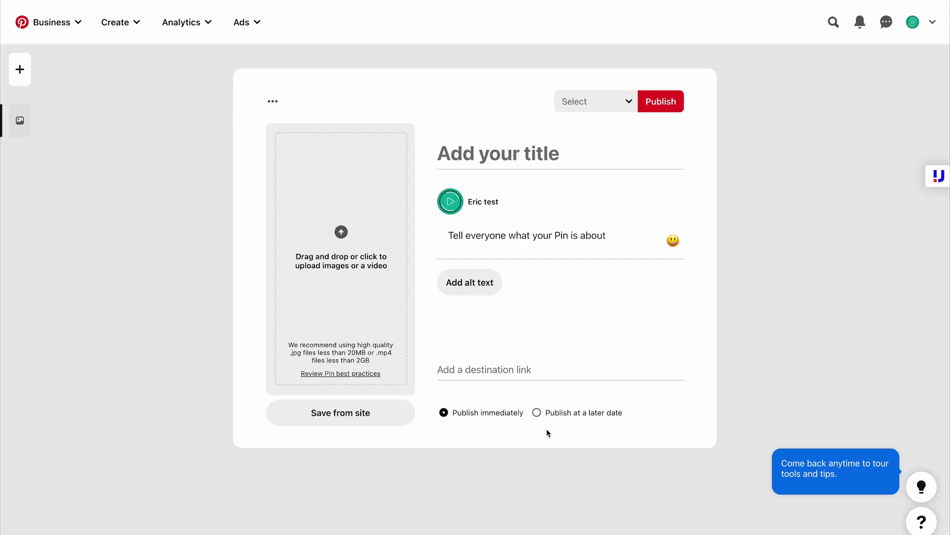
Publish a pin titled test with description test to the test board
{"action": "left_click", "coordinate": [653, 102]}
{"action": "left_click", "coordinate": [477, 144]}
{"action": "type", "text": "test"}
{"action": "key", "text": "Tab"}
{"action": "type", "text": "test"}
{"action": "key", "text": "Tab"}
{"action": "left_click", "coordinate": [642, 103]}
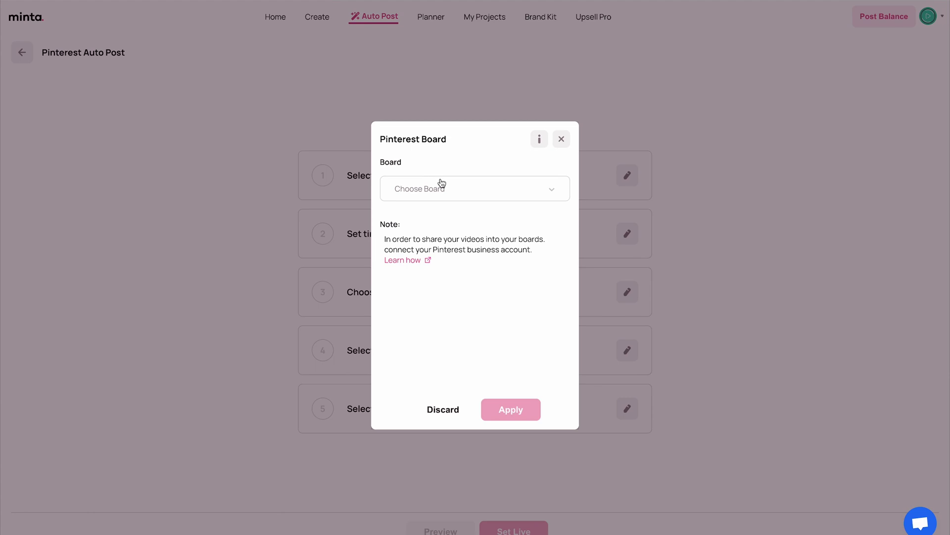
Connect the Pinterest account to Minta and choose Test Board as the posting board
{"action": "left_click", "coordinate": [441, 184]}
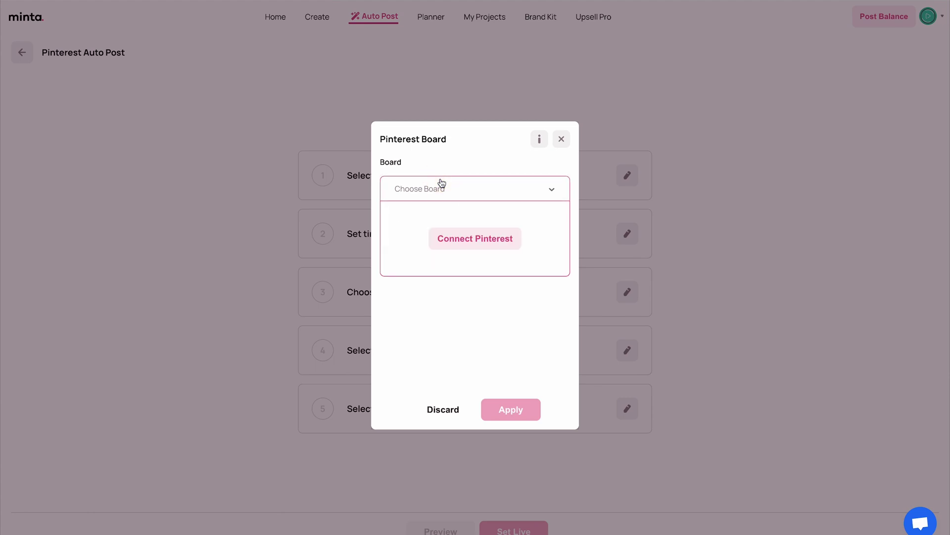
{"action": "left_click", "coordinate": [498, 240]}
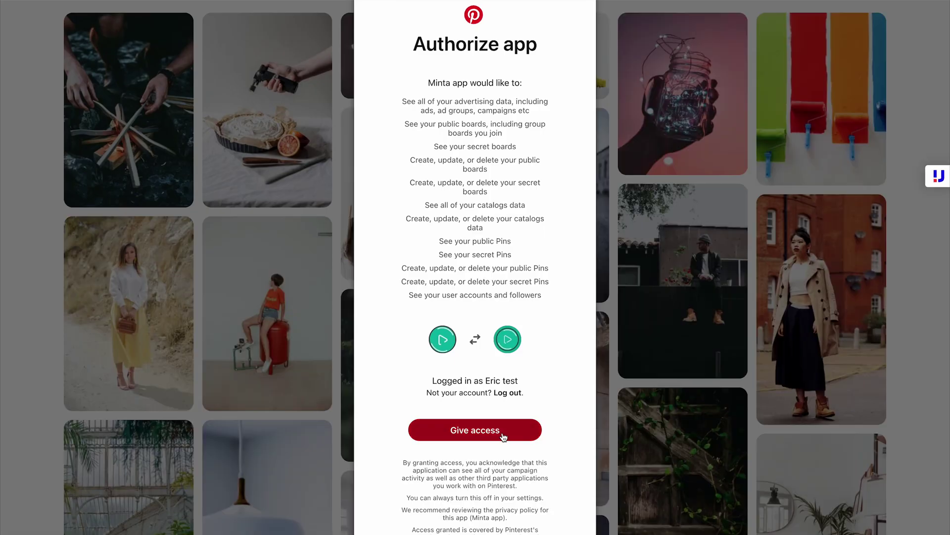
{"action": "left_click", "coordinate": [503, 433]}
{"action": "left_click", "coordinate": [627, 175]}
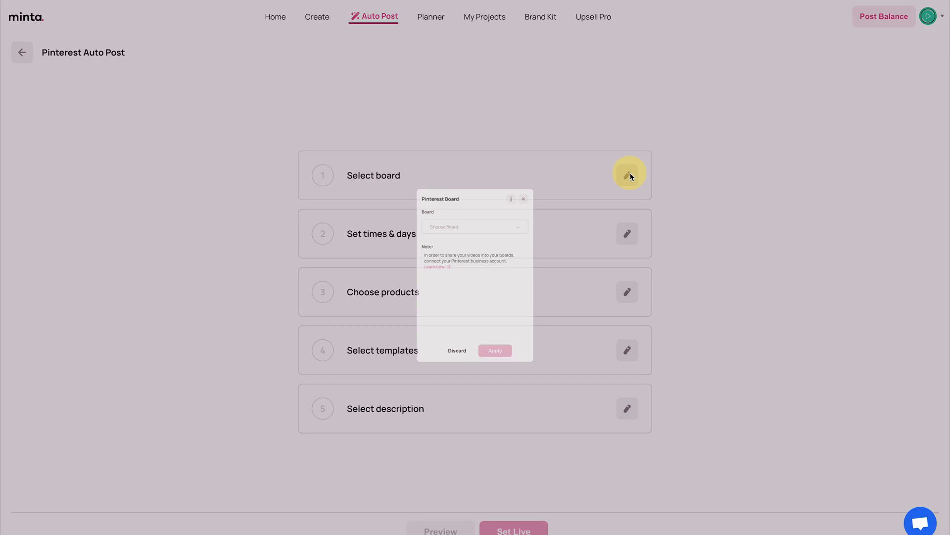
{"action": "left_click", "coordinate": [475, 188]}
{"action": "scroll", "coordinate": [467, 247], "scroll_direction": "down", "scroll_amount": 1}
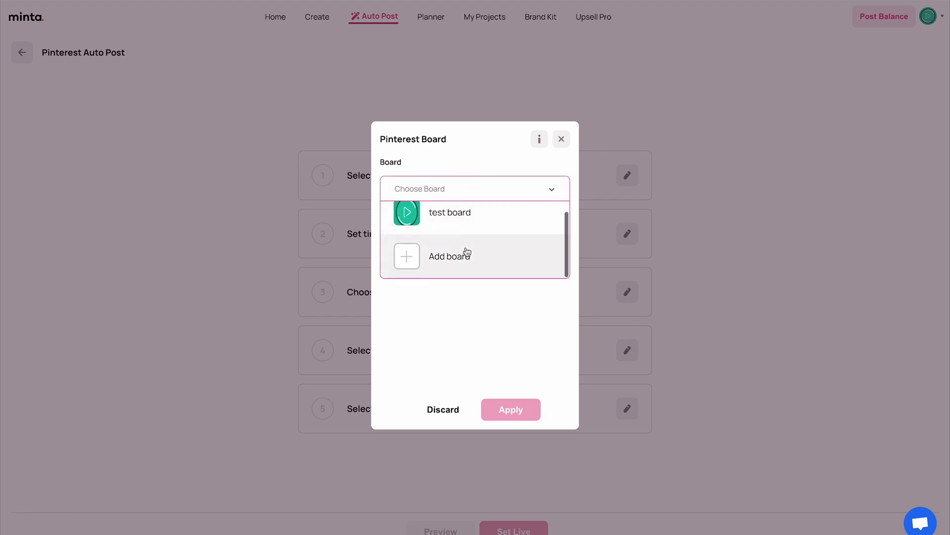
{"action": "left_click", "coordinate": [435, 217]}
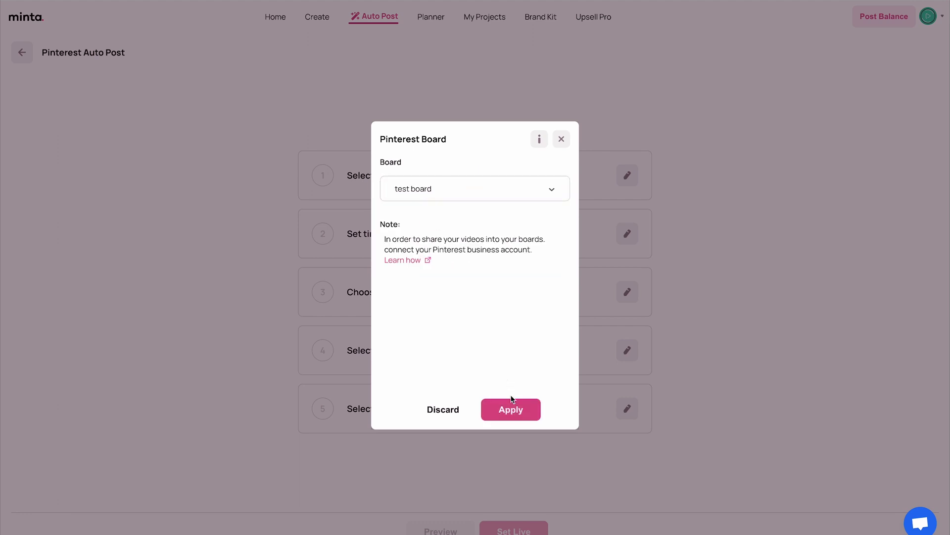
{"action": "left_click", "coordinate": [511, 409]}
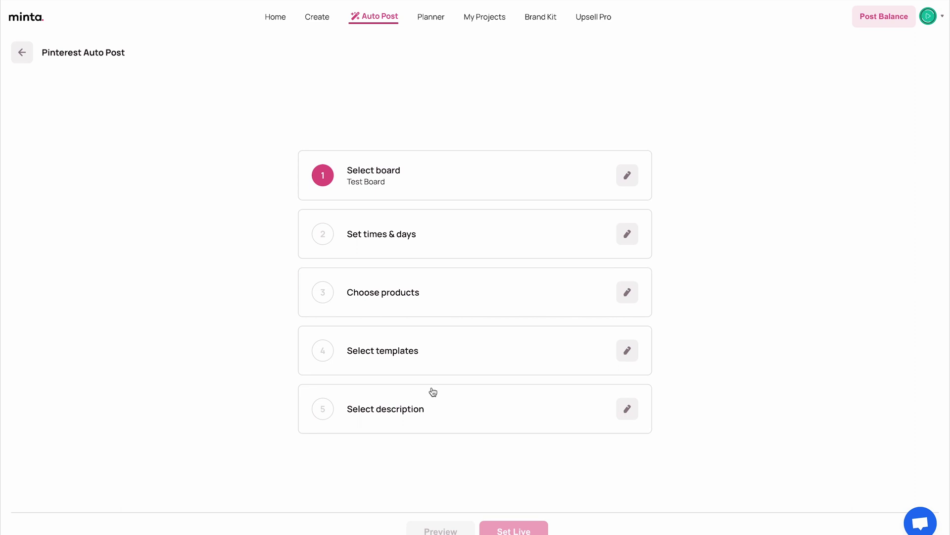
Set the Pinterest posting schedule to every day
{"action": "left_click", "coordinate": [626, 233]}
{"action": "left_click", "coordinate": [510, 245]}
{"action": "left_click", "coordinate": [518, 406]}
{"action": "left_click", "coordinate": [518, 409]}
Choose Kitchen products and pick 18 templates from Flash sale, New price and On sale
{"action": "left_click", "coordinate": [628, 292]}
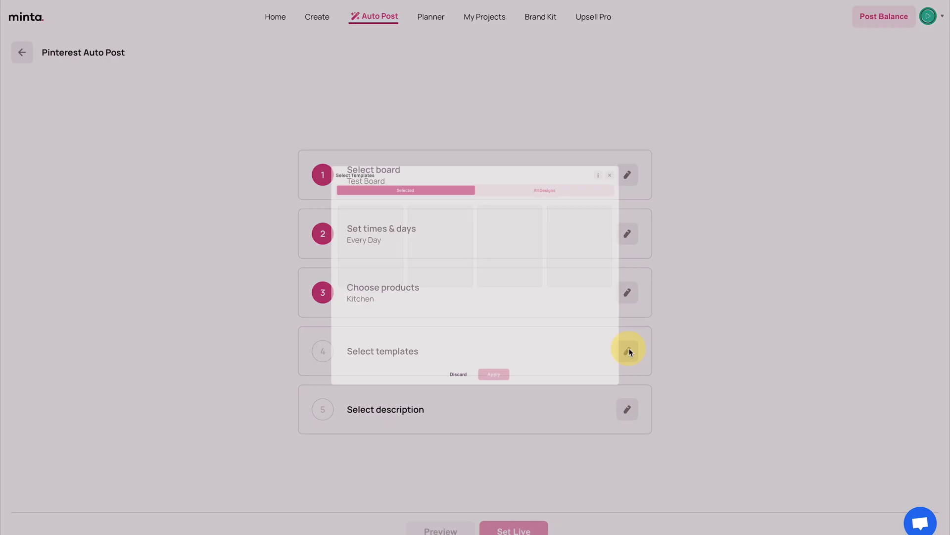
{"action": "left_click", "coordinate": [627, 350]}
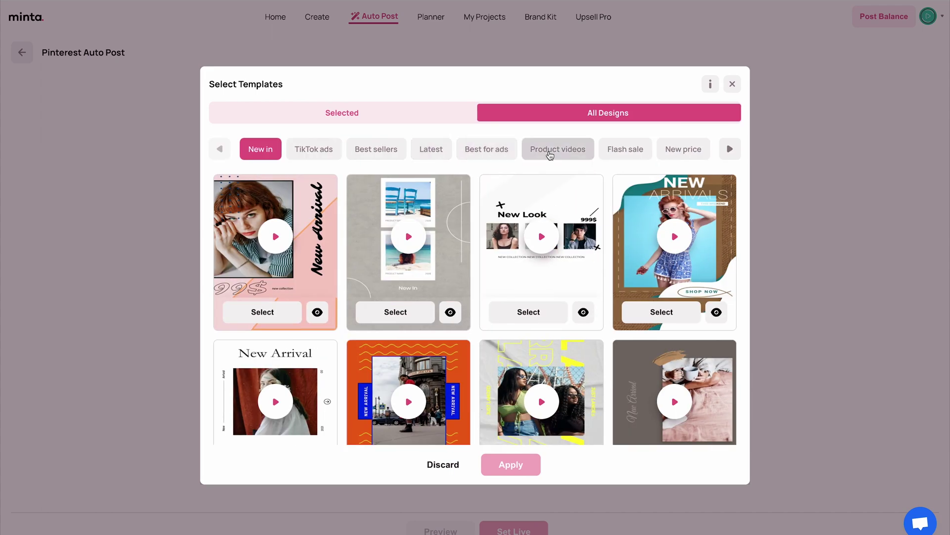
{"action": "left_click", "coordinate": [626, 149]}
{"action": "scroll", "coordinate": [528, 269], "scroll_direction": "down", "scroll_amount": 1}
{"action": "scroll", "coordinate": [277, 268], "scroll_direction": "up", "scroll_amount": 1}
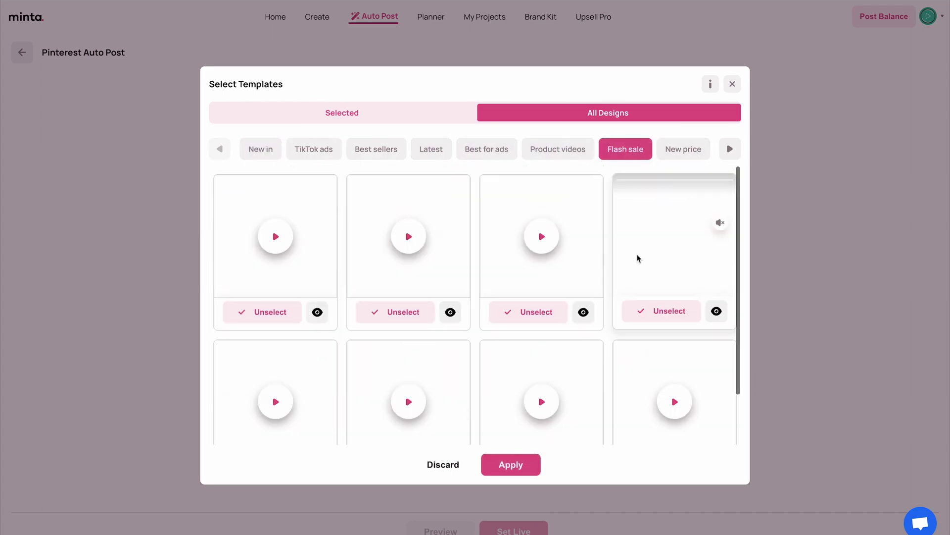
{"action": "left_click", "coordinate": [683, 149]}
{"action": "left_click", "coordinate": [645, 149]}
{"action": "scroll", "coordinate": [524, 315], "scroll_direction": "down", "scroll_amount": 4}
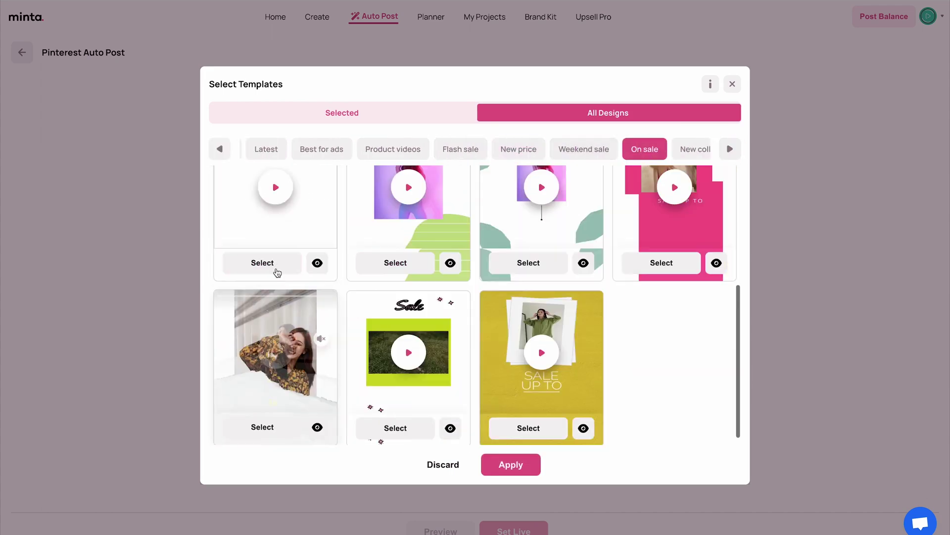
{"action": "left_click", "coordinate": [509, 463]}
Select 7 post descriptions and set the Pinterest auto post live
{"action": "left_click", "coordinate": [333, 299]}
{"action": "left_click", "coordinate": [501, 299]}
{"action": "left_click", "coordinate": [671, 299]}
{"action": "scroll", "coordinate": [475, 297], "scroll_direction": "down", "scroll_amount": 2}
{"action": "left_click", "coordinate": [328, 369]}
{"action": "left_click", "coordinate": [501, 369]}
{"action": "left_click", "coordinate": [671, 370]}
{"action": "left_click", "coordinate": [511, 438]}
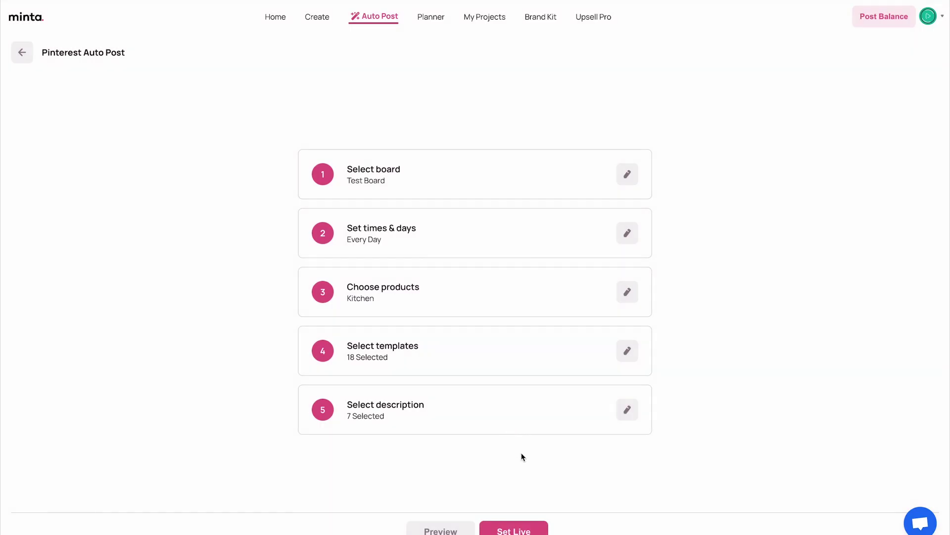
{"action": "left_click", "coordinate": [522, 531]}
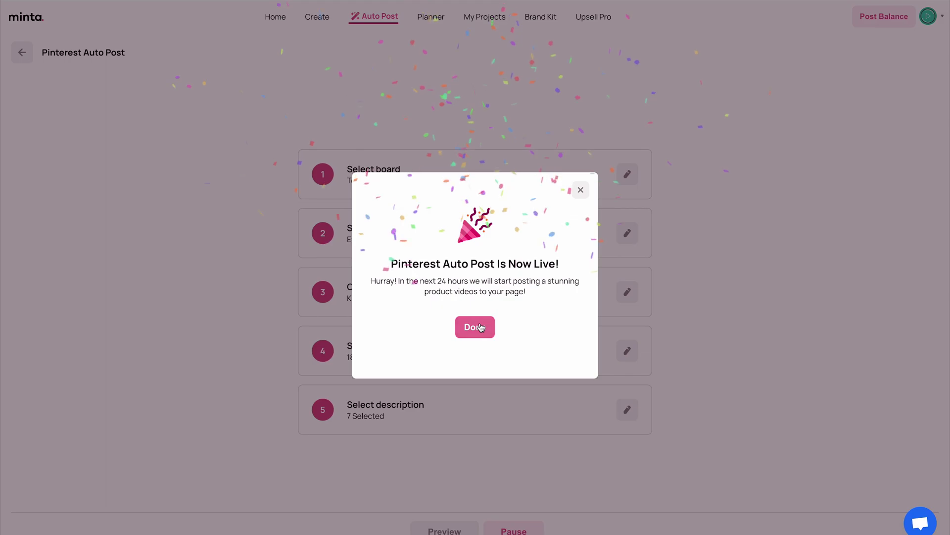
{"action": "left_click", "coordinate": [480, 322]}
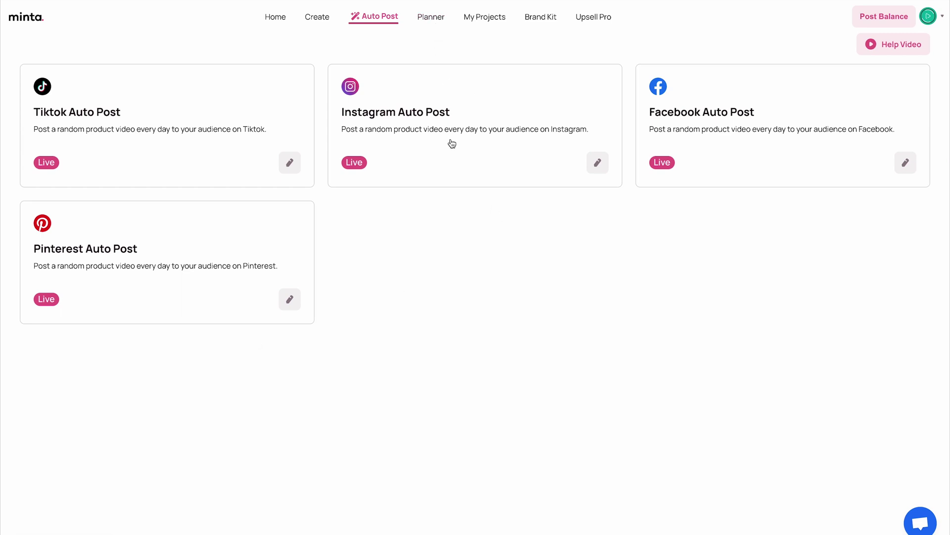
Open the Planner, dismiss its updating notice, and page to August 2023 and back to July
{"action": "left_click", "coordinate": [432, 17]}
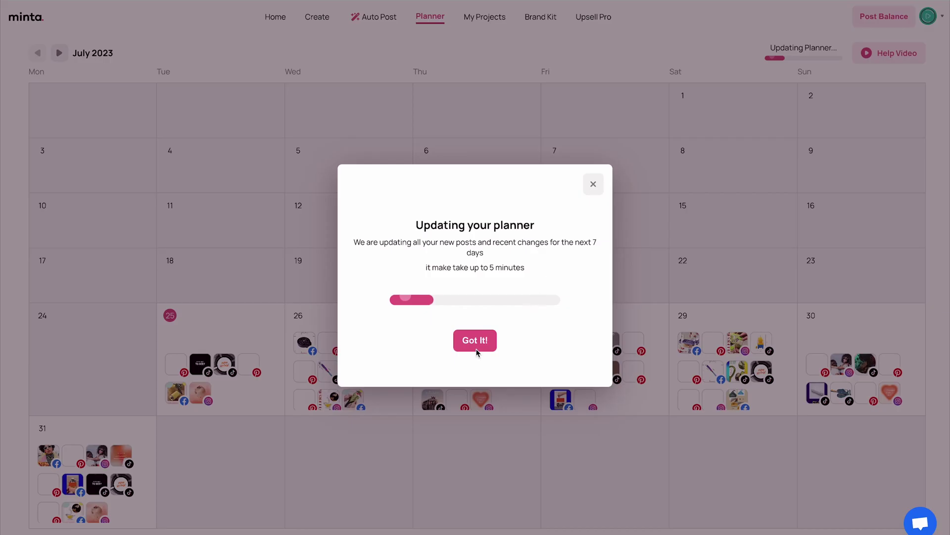
{"action": "left_click", "coordinate": [478, 345]}
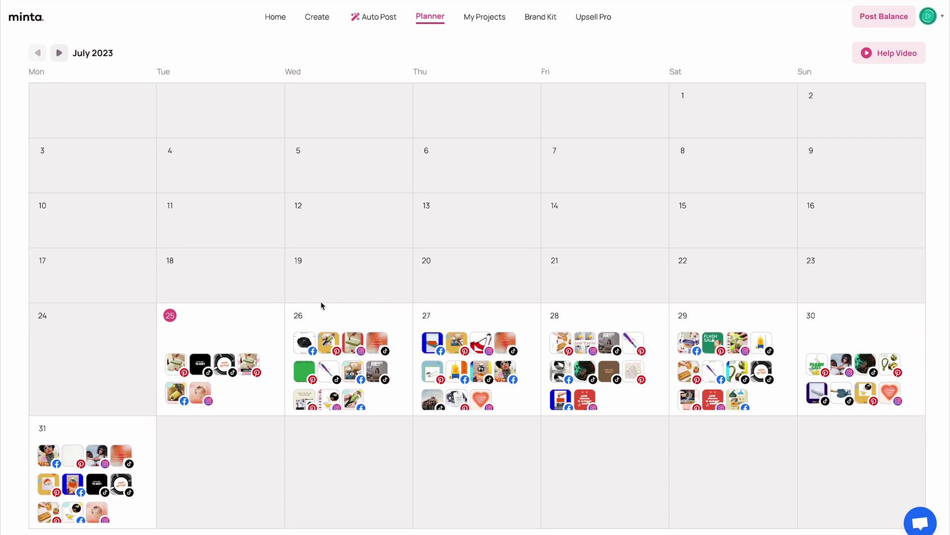
{"action": "left_click", "coordinate": [58, 53]}
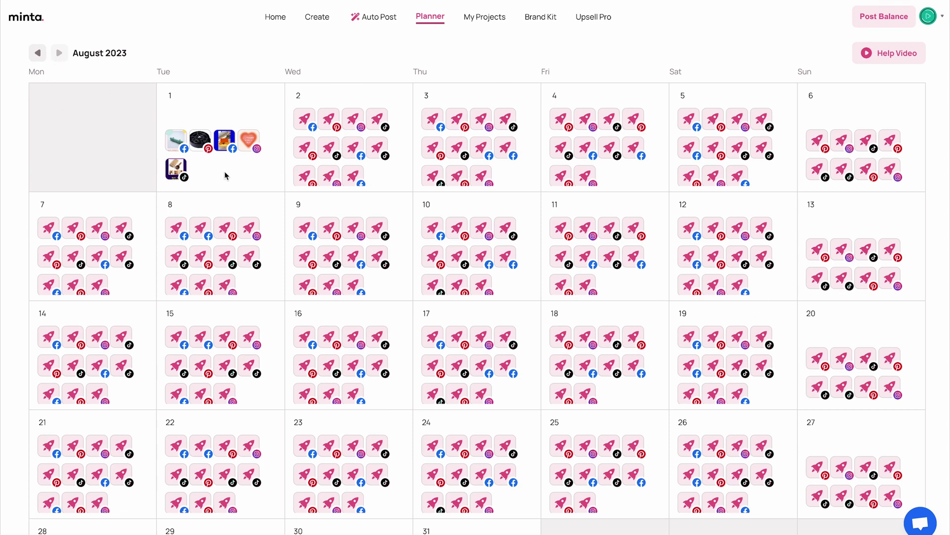
{"action": "left_click", "coordinate": [39, 51]}
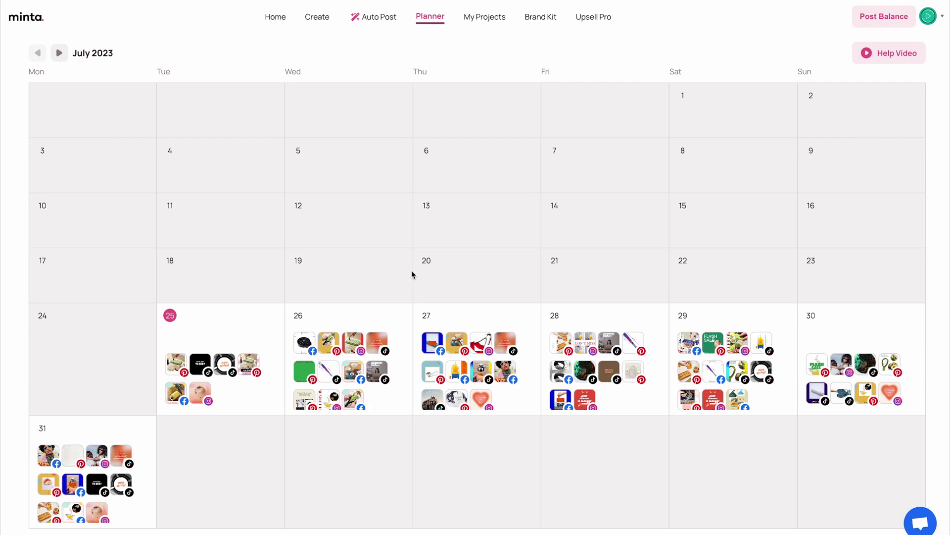
Preview the July 27 DIY Sushi Making Machine TikTok video muted, then open Pinterest's test board
{"action": "left_click", "coordinate": [504, 343]}
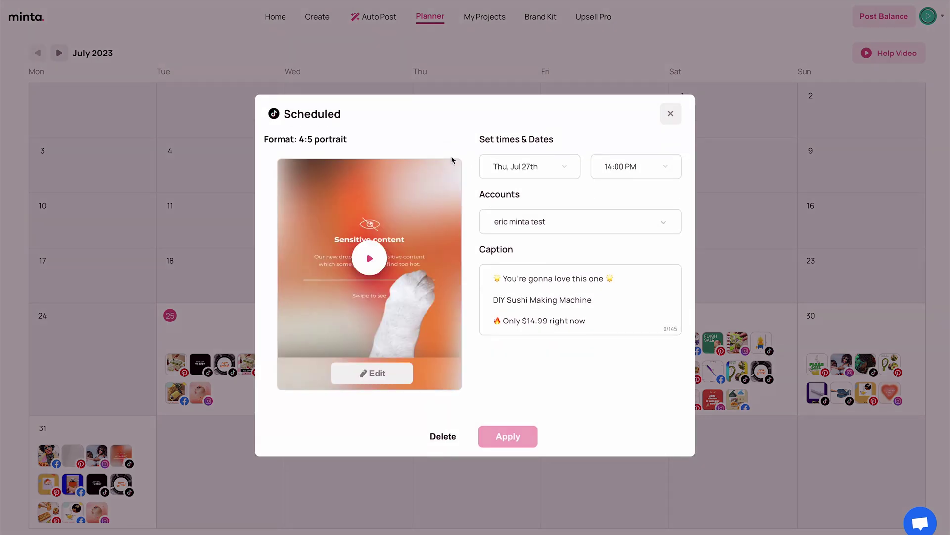
{"action": "left_click", "coordinate": [370, 260]}
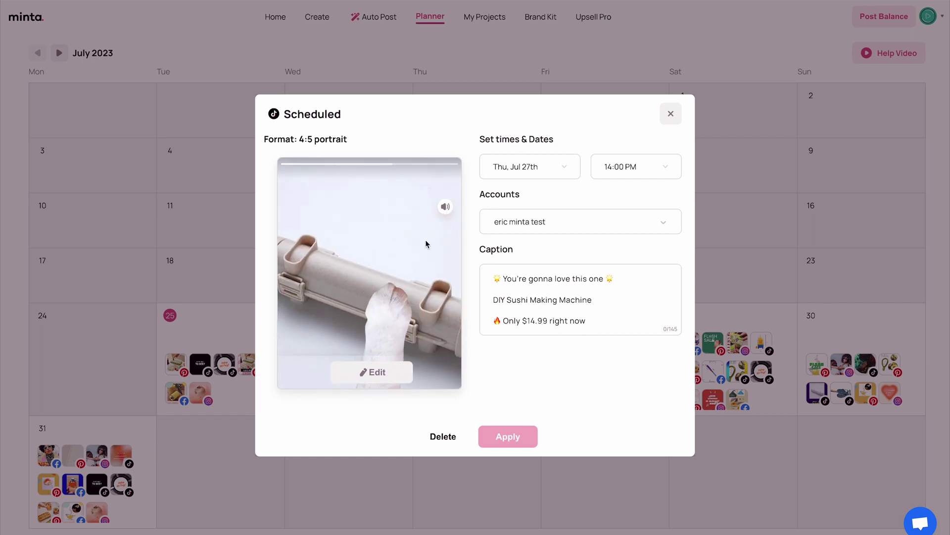
{"action": "left_click", "coordinate": [446, 208]}
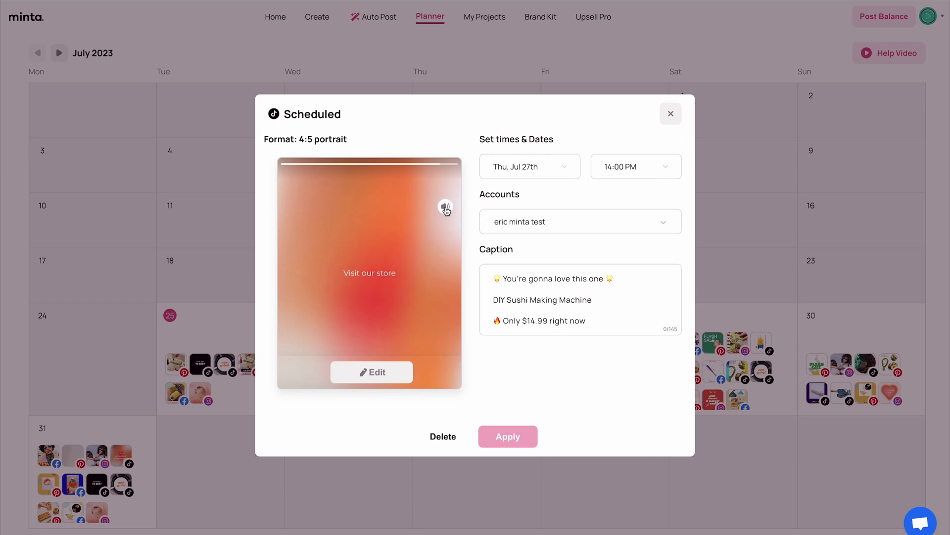
{"action": "left_click", "coordinate": [391, 241]}
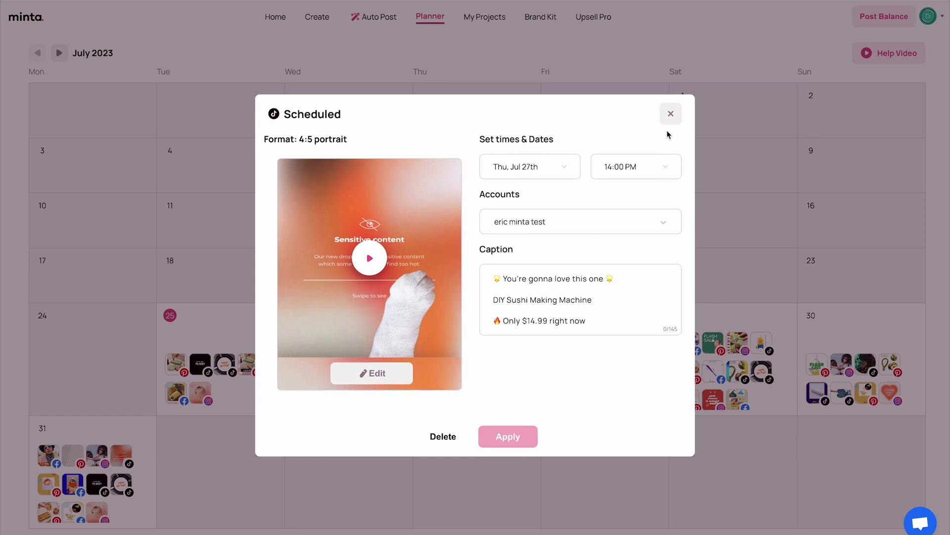
{"action": "left_click", "coordinate": [671, 113]}
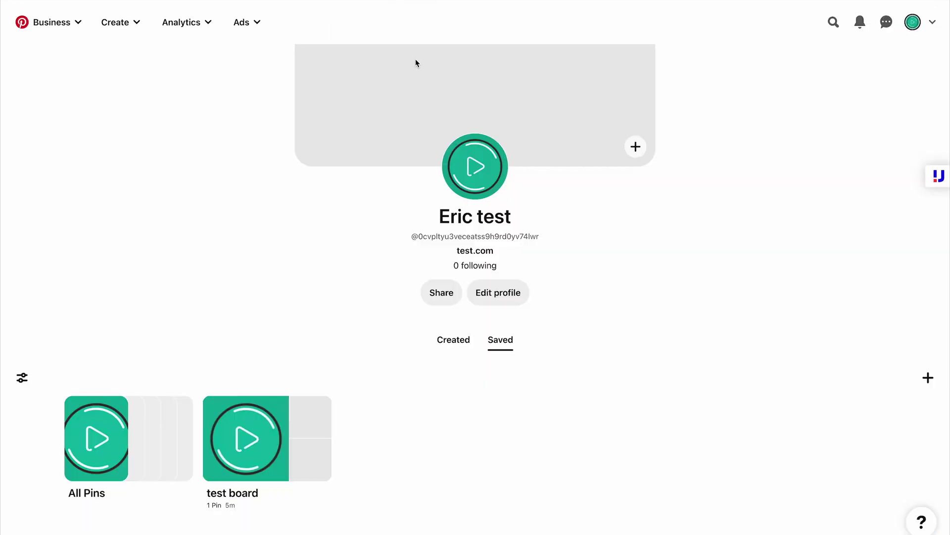
{"action": "left_click", "coordinate": [248, 454]}
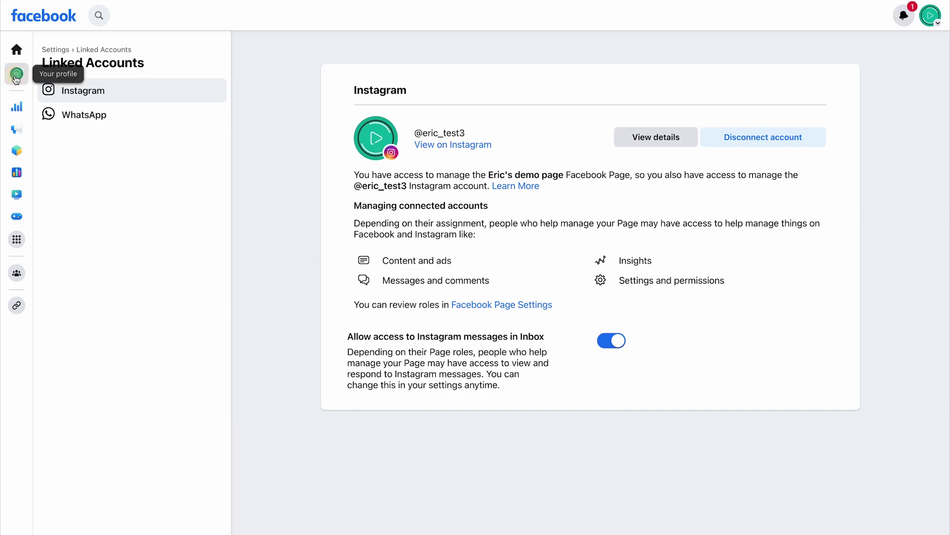
{"action": "left_click", "coordinate": [15, 75]}
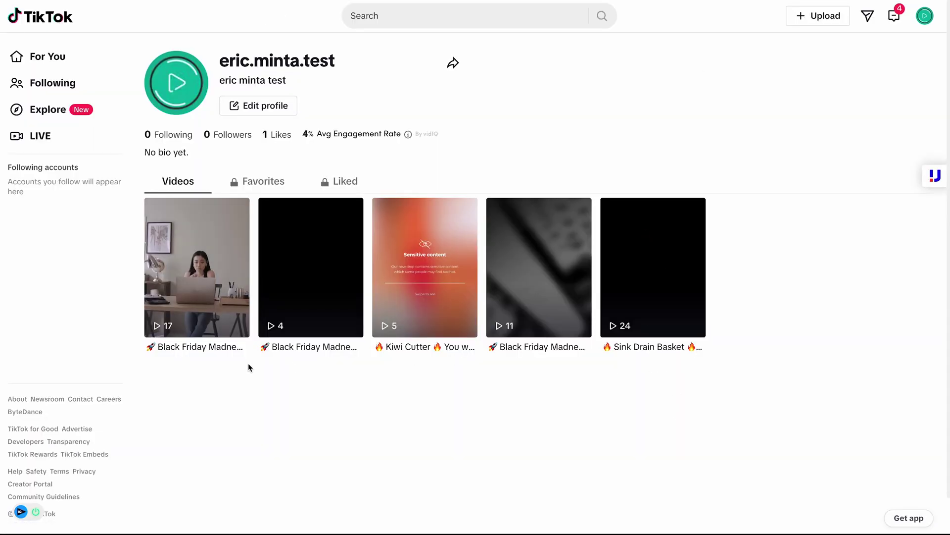
Play the first Black Friday Ice Block Mold TikTok video, then close it
{"action": "left_click", "coordinate": [237, 322]}
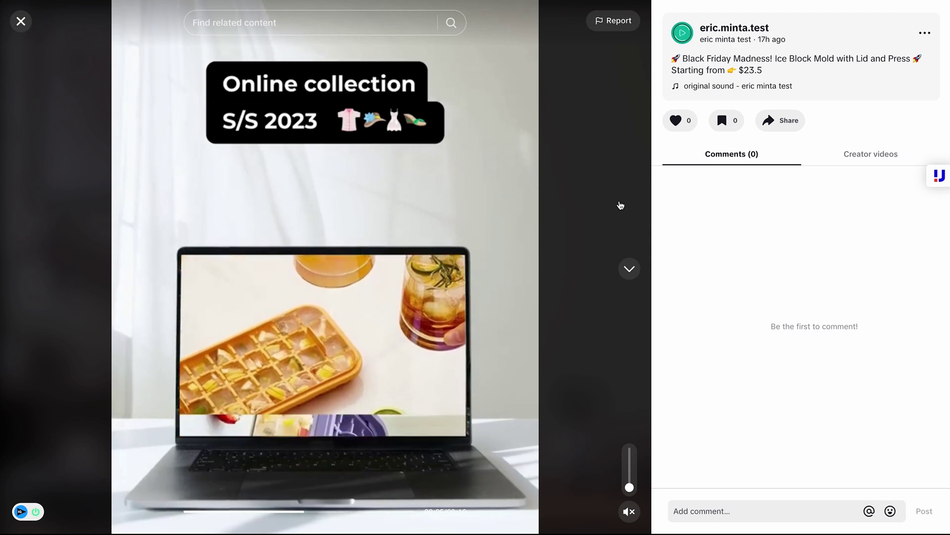
{"action": "left_click", "coordinate": [20, 21]}
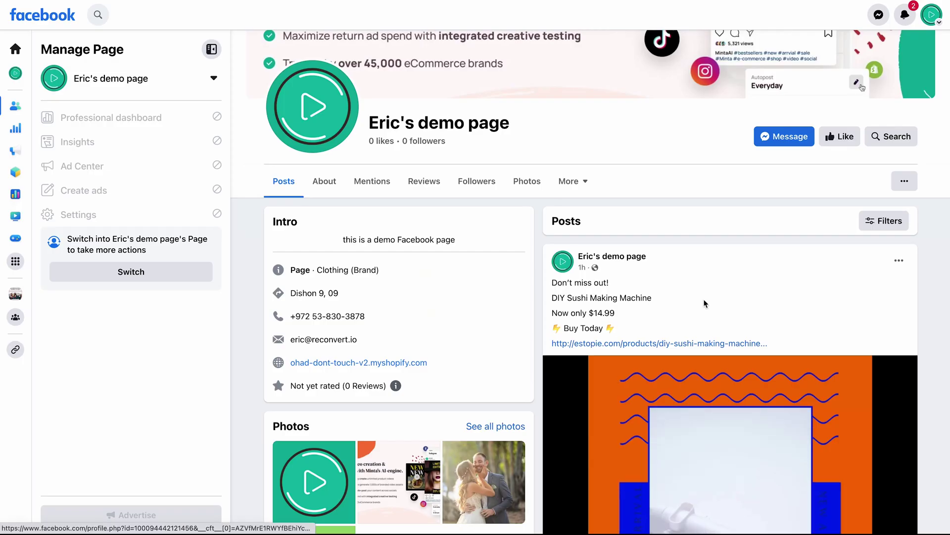
Scroll through the demo Facebook page's product video posts
{"action": "scroll", "coordinate": [737, 297], "scroll_direction": "down", "scroll_amount": 3}
{"action": "scroll", "coordinate": [739, 295], "scroll_direction": "down", "scroll_amount": 10}
{"action": "scroll", "coordinate": [740, 295], "scroll_direction": "down", "scroll_amount": 12}
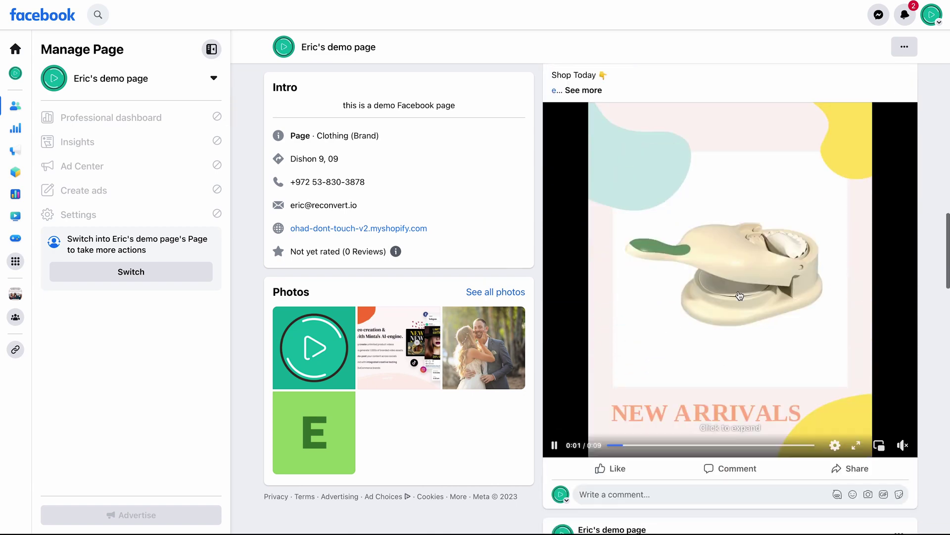
{"action": "scroll", "coordinate": [739, 295], "scroll_direction": "down", "scroll_amount": 3}
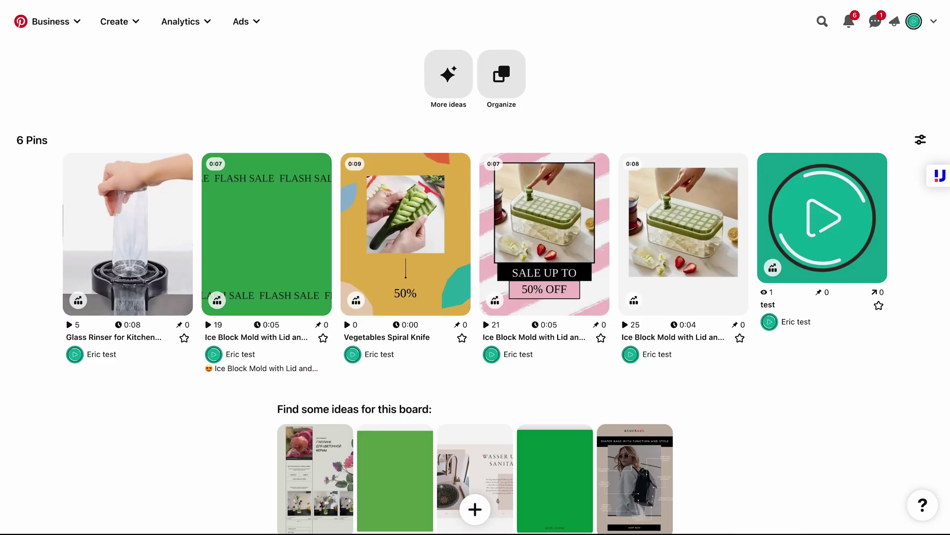
Scroll the Pinterest board's 6 pins, then show August 2023 in the Minta planner
{"action": "scroll", "coordinate": [583, 115], "scroll_direction": "down", "scroll_amount": 1}
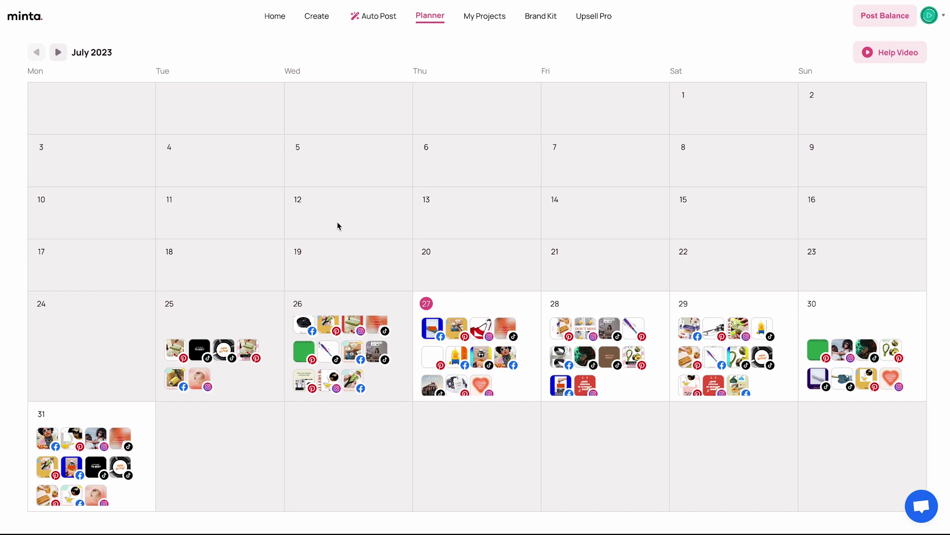
{"action": "left_click", "coordinate": [58, 52]}
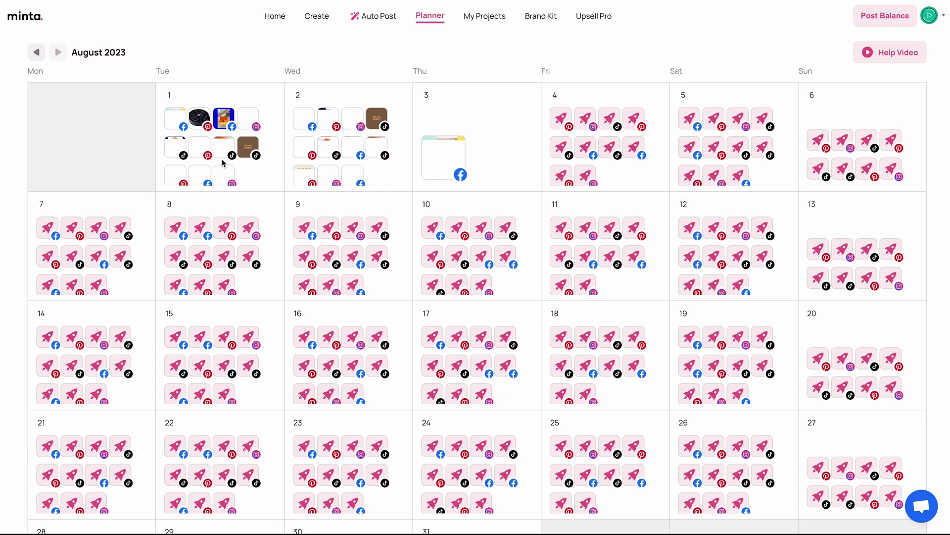